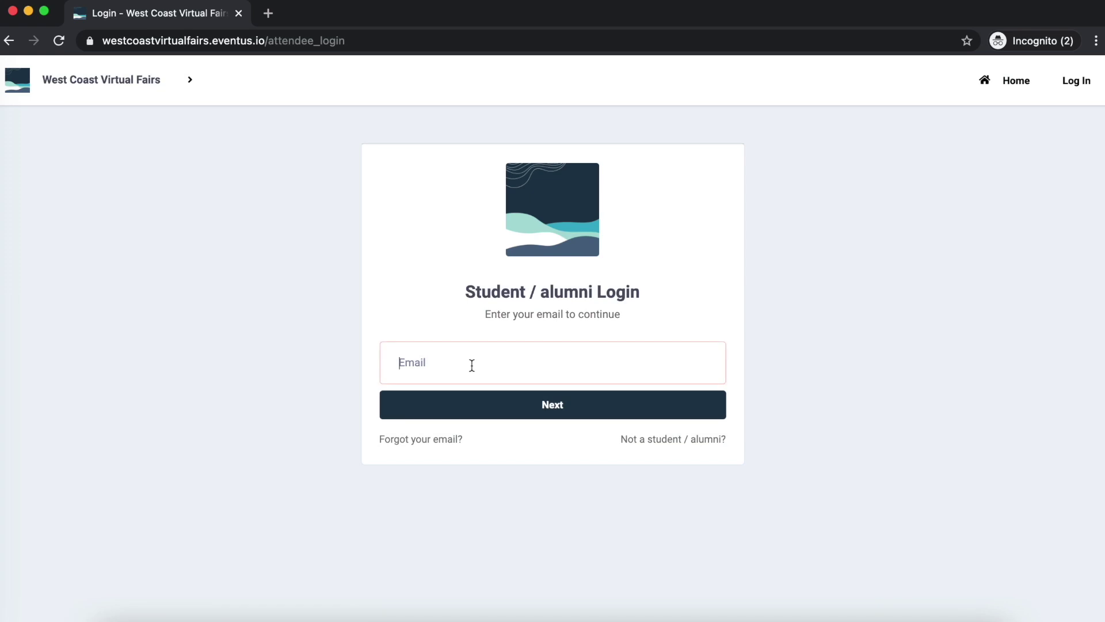
Register a student account by entering the login email, then setting and confirming the account password.
{"action": "type", "text": "test99@test.com"}
{"action": "left_click", "coordinate": [476, 405]}
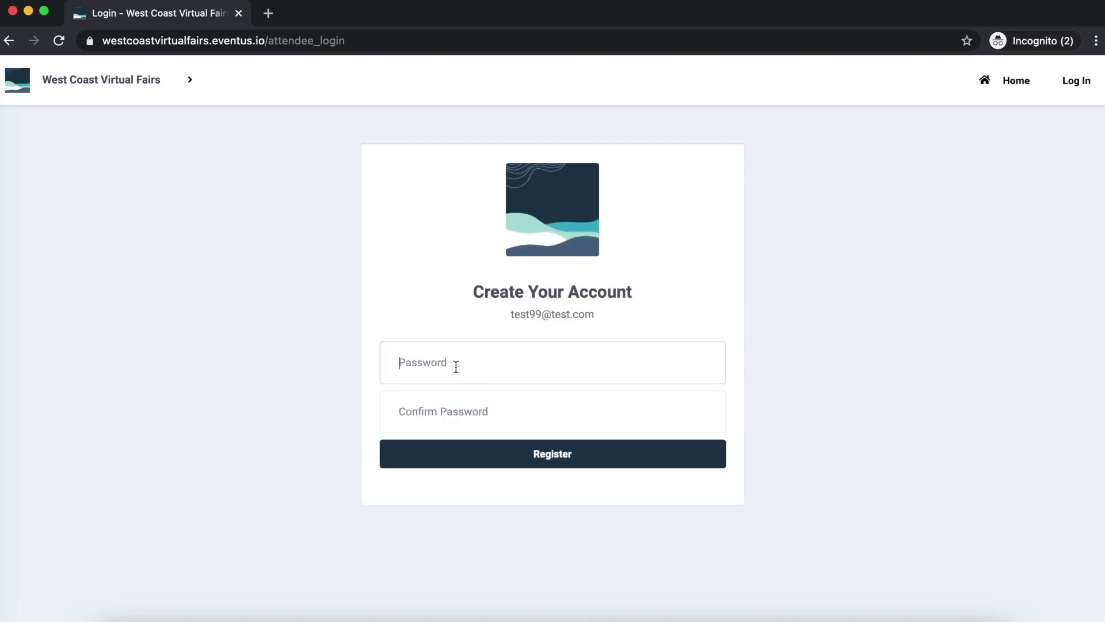
{"action": "type", "text": "password"}
{"action": "left_click", "coordinate": [441, 410]}
{"action": "type", "text": "passwor"}
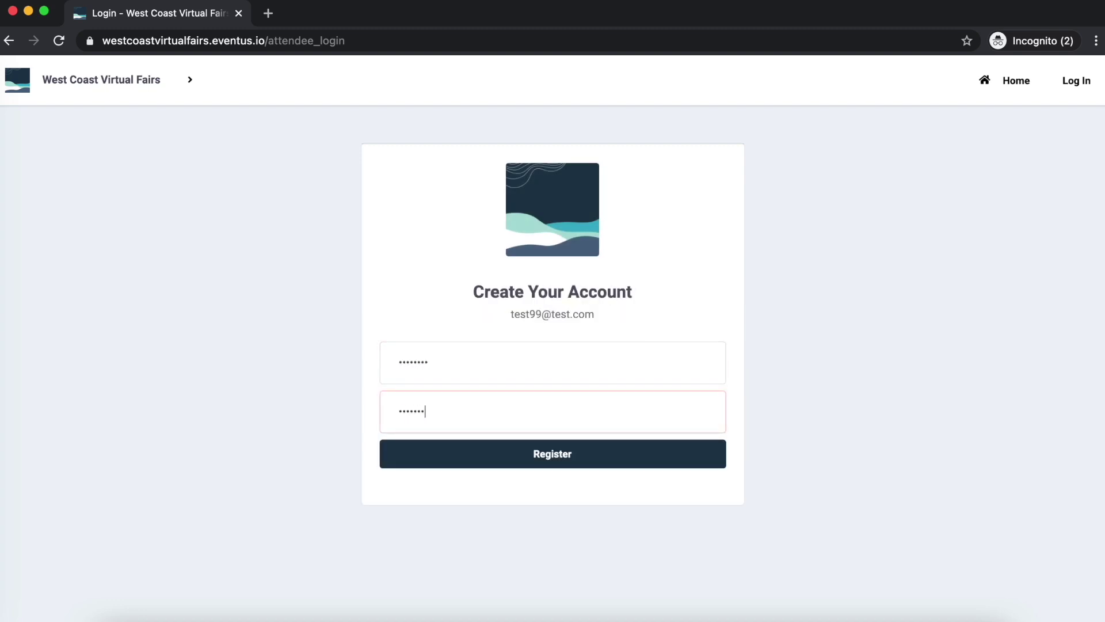
{"action": "type", "text": "d"}
{"action": "left_click", "coordinate": [451, 460]}
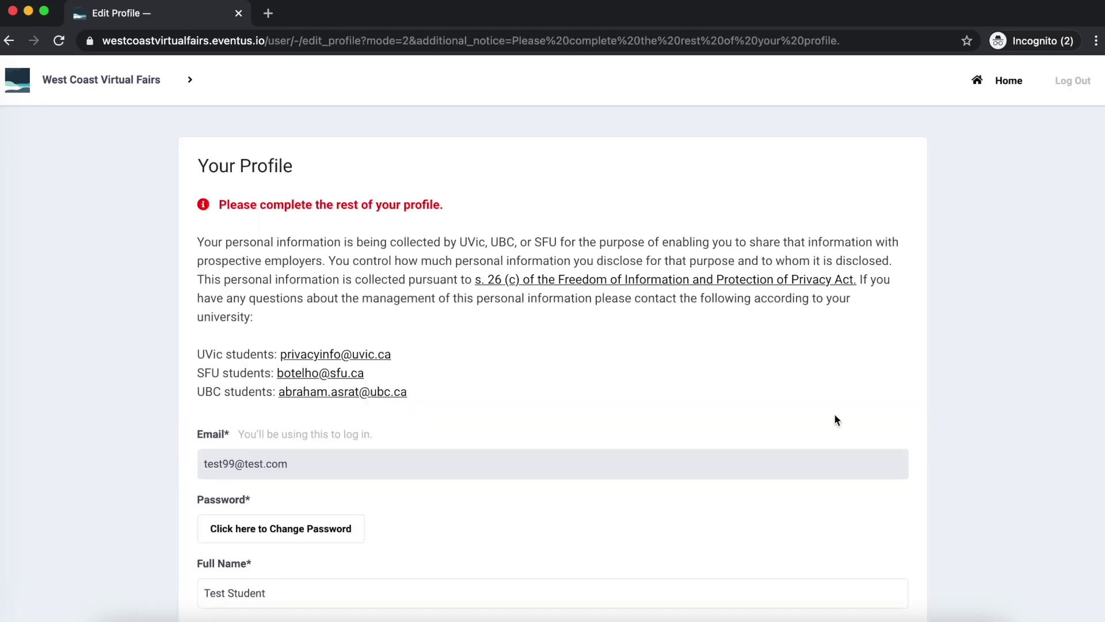
Review the prefilled profile details from the email down to graduation year, including the choices for "I am looking for".
{"action": "scroll", "coordinate": [836, 421], "scroll_direction": "down", "scroll_amount": 3}
{"action": "scroll", "coordinate": [837, 420], "scroll_direction": "down", "scroll_amount": 3}
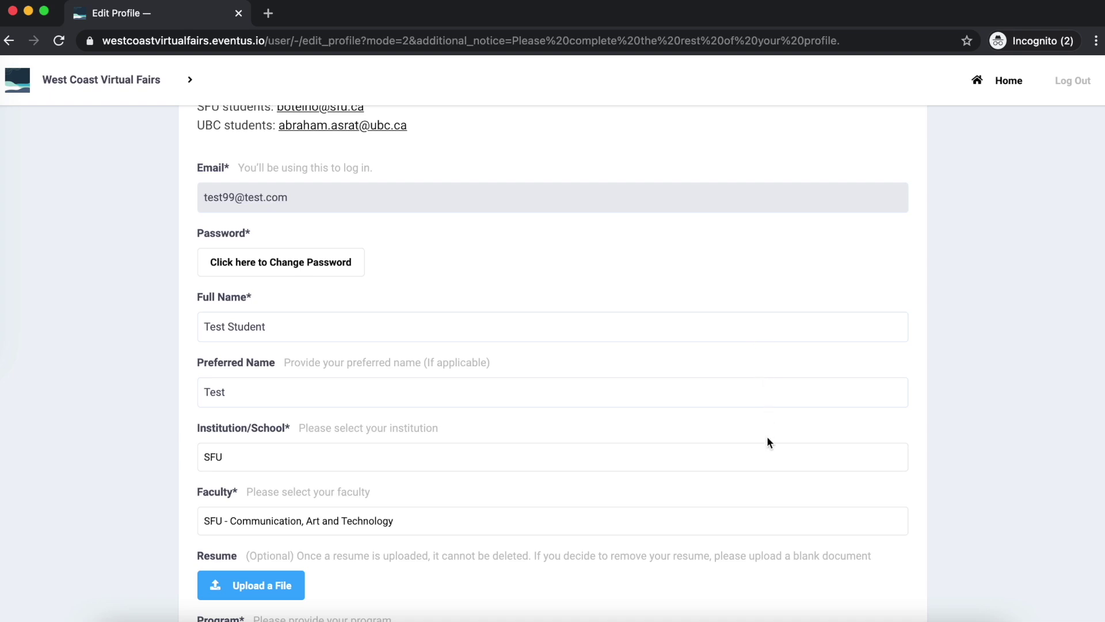
{"action": "scroll", "coordinate": [770, 475], "scroll_direction": "down", "scroll_amount": 2}
{"action": "scroll", "coordinate": [770, 475], "scroll_direction": "down", "scroll_amount": 3}
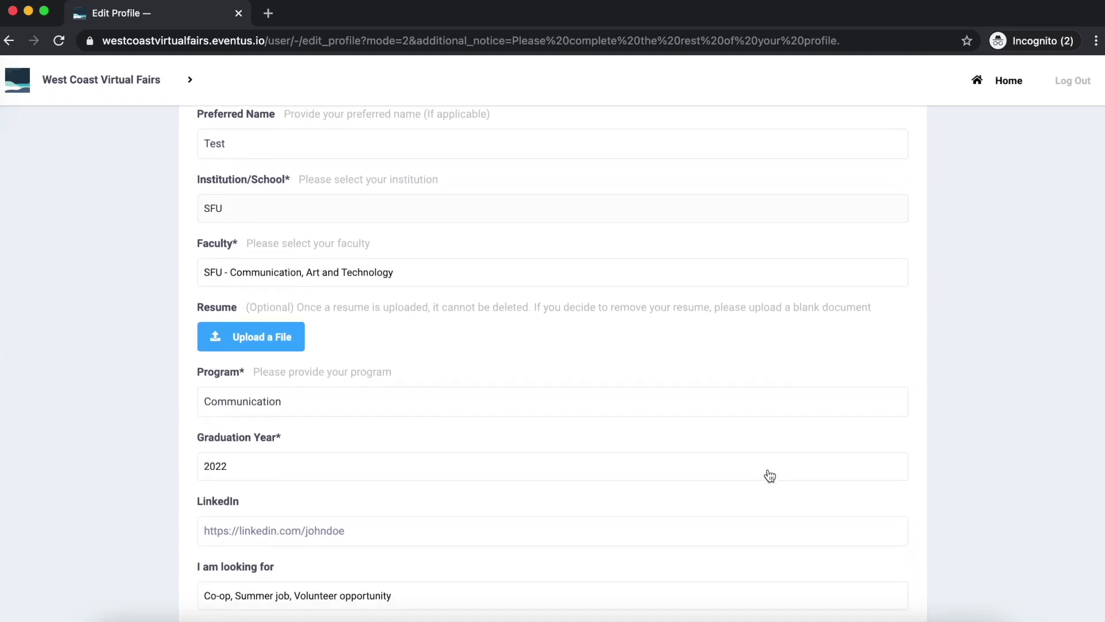
{"action": "scroll", "coordinate": [770, 475], "scroll_direction": "down", "scroll_amount": 1}
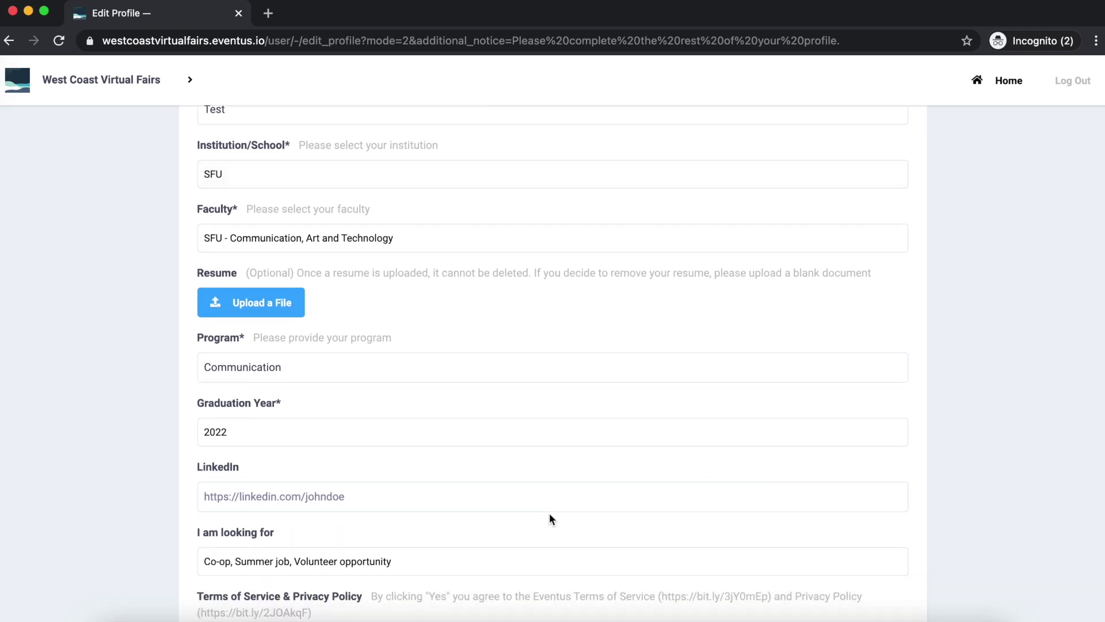
{"action": "left_click", "coordinate": [406, 564]}
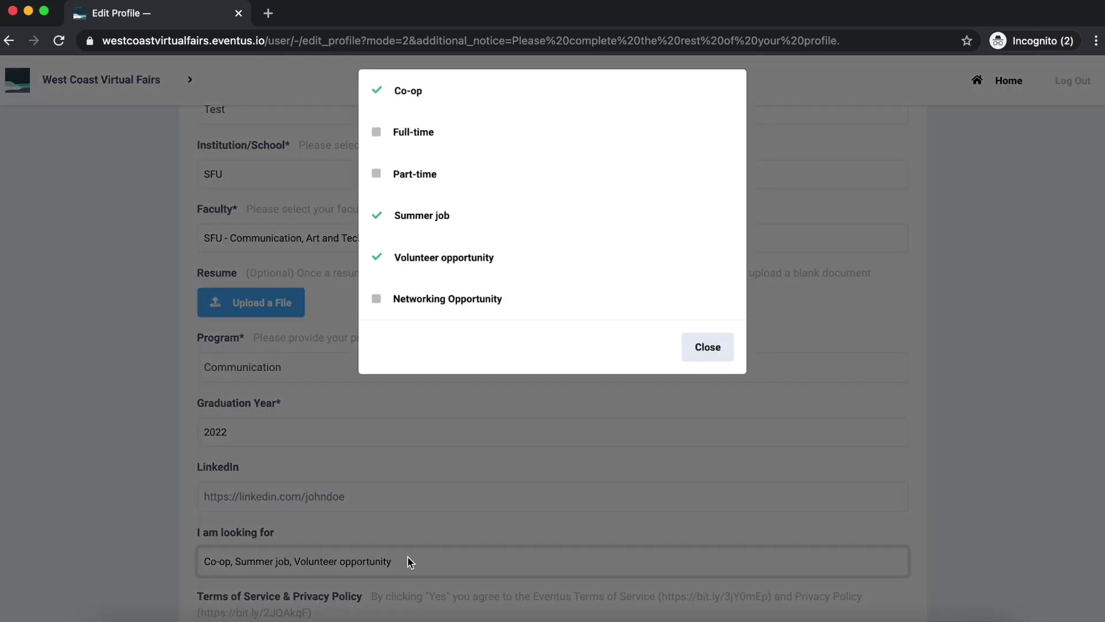
{"action": "left_click", "coordinate": [686, 481]}
{"action": "scroll", "coordinate": [632, 527], "scroll_direction": "down", "scroll_amount": 4}
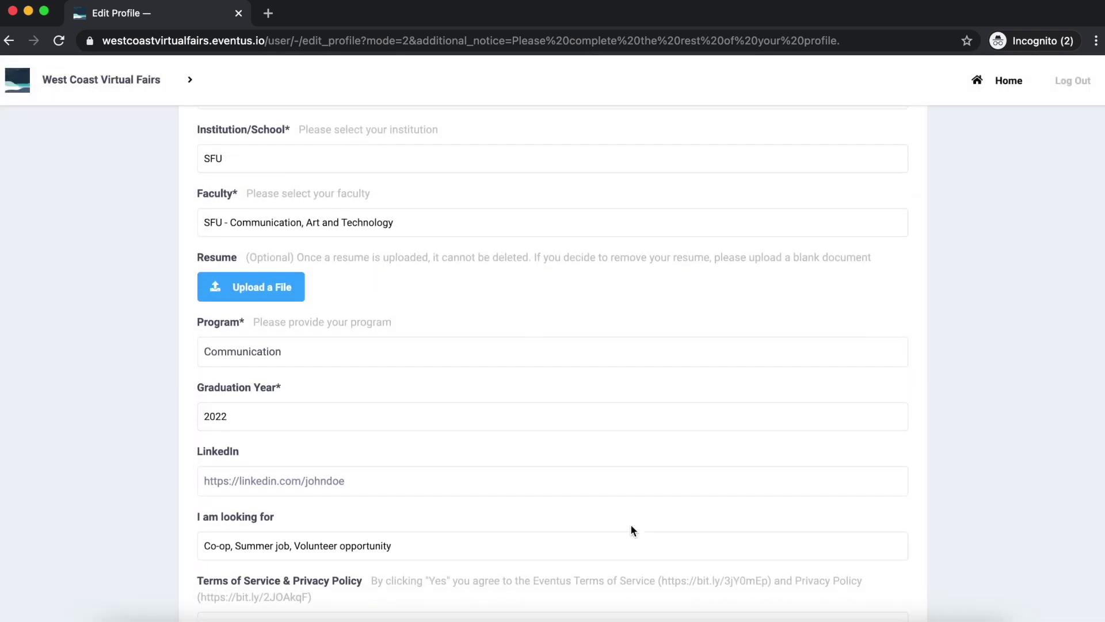
Check the Terms of Service & Privacy Policy choices and submit the profile with the existing answers.
{"action": "scroll", "coordinate": [632, 527], "scroll_direction": "down", "scroll_amount": 3}
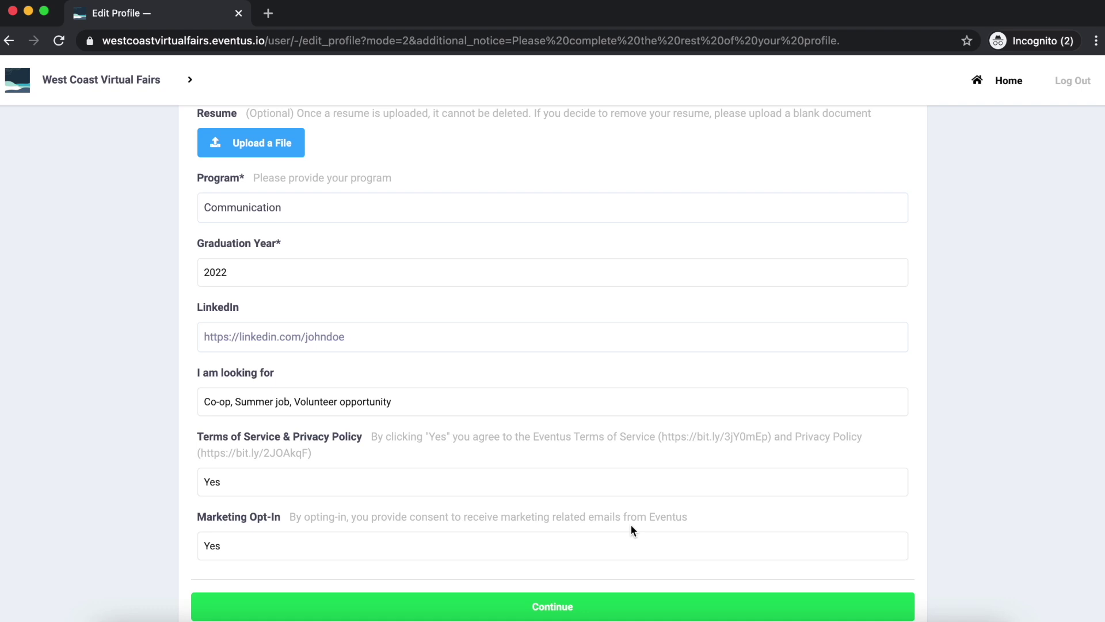
{"action": "left_click", "coordinate": [517, 487]}
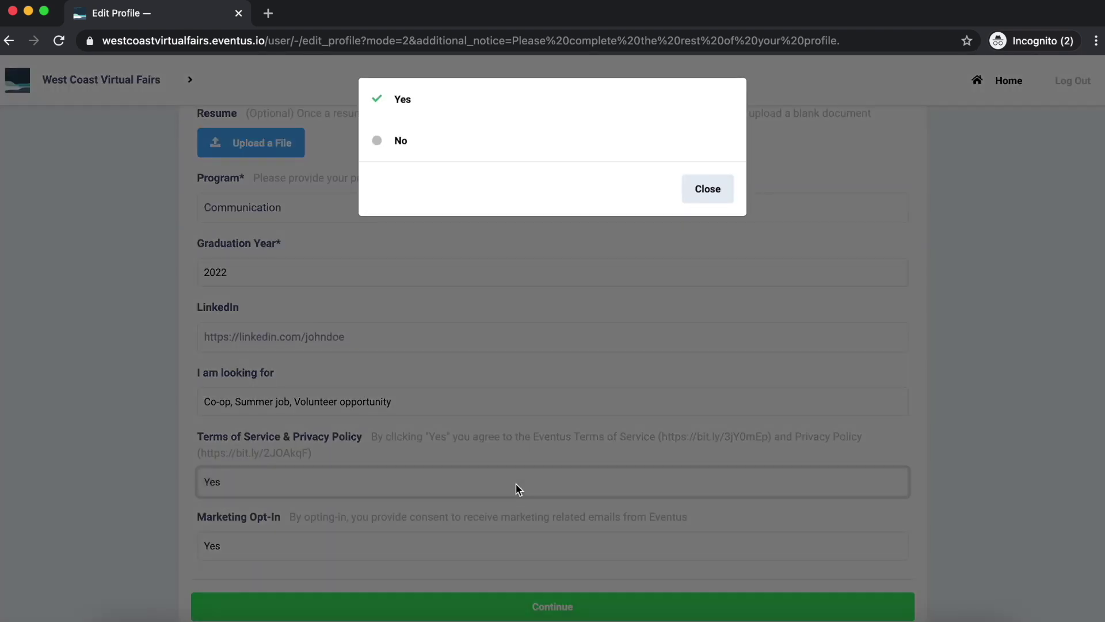
{"action": "left_click", "coordinate": [525, 386]}
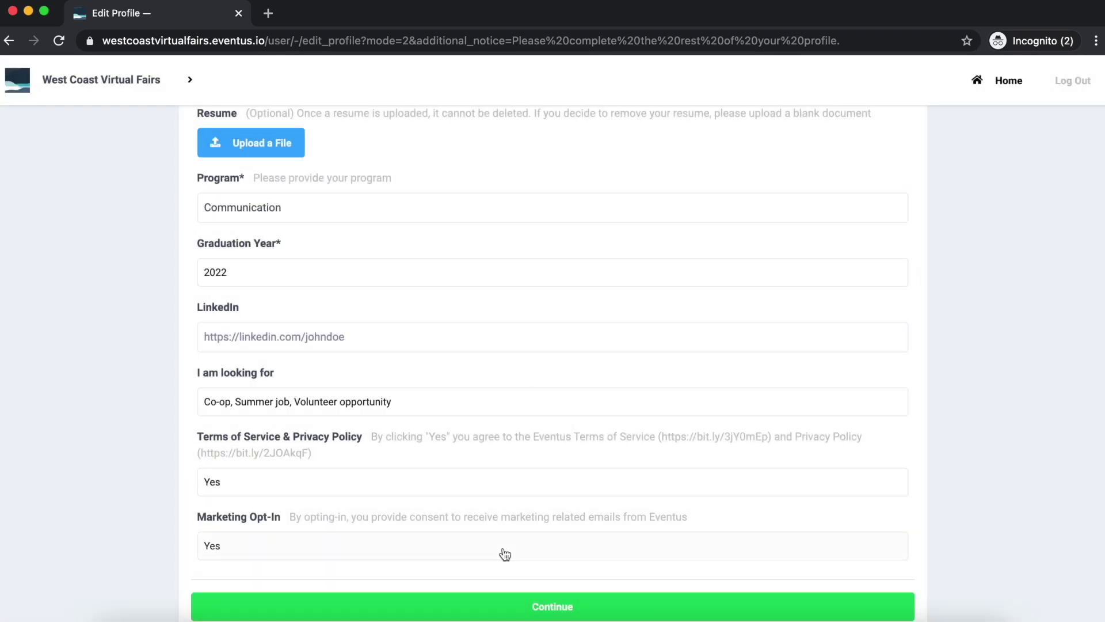
{"action": "scroll", "coordinate": [505, 554], "scroll_direction": "down", "scroll_amount": 3}
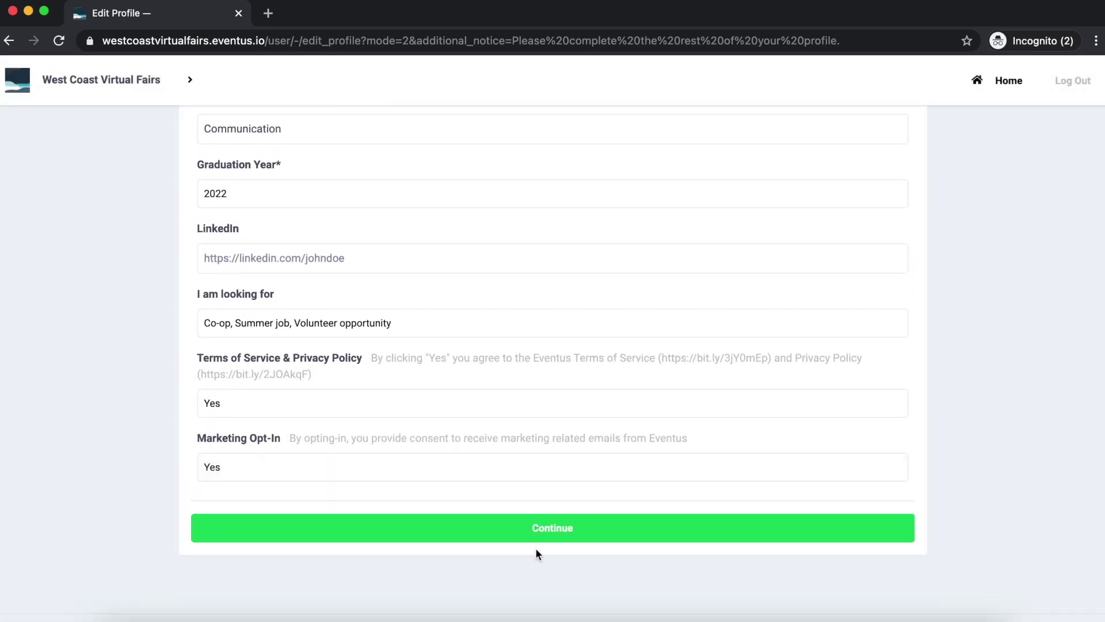
{"action": "left_click", "coordinate": [531, 525]}
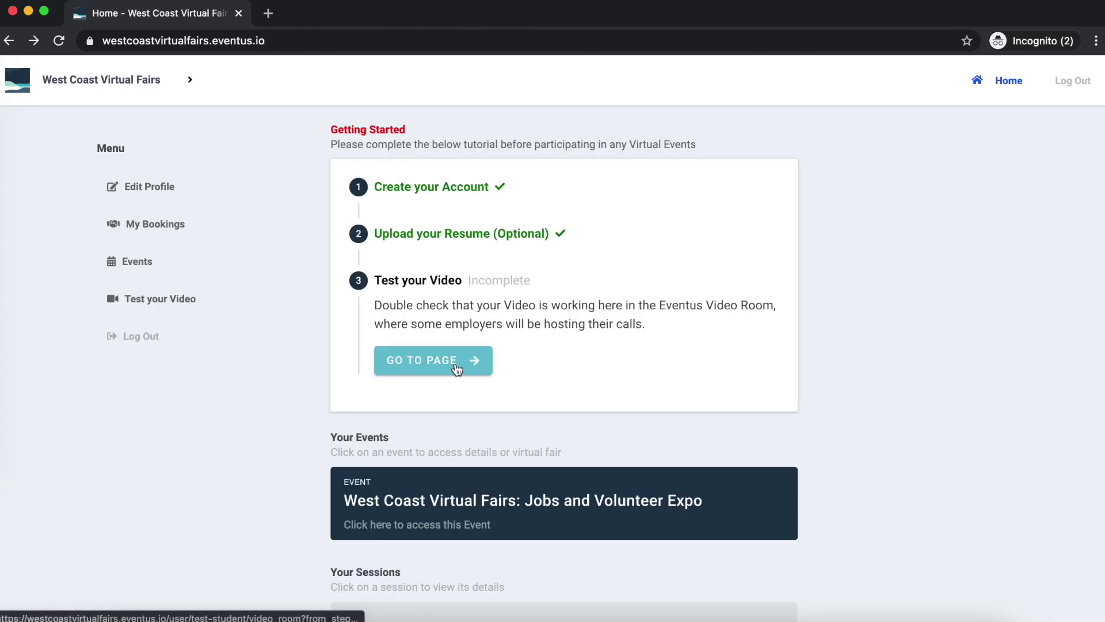
Go to the Test your Video page, view the room's chat and settings, and complete the setup.
{"action": "left_click", "coordinate": [458, 369]}
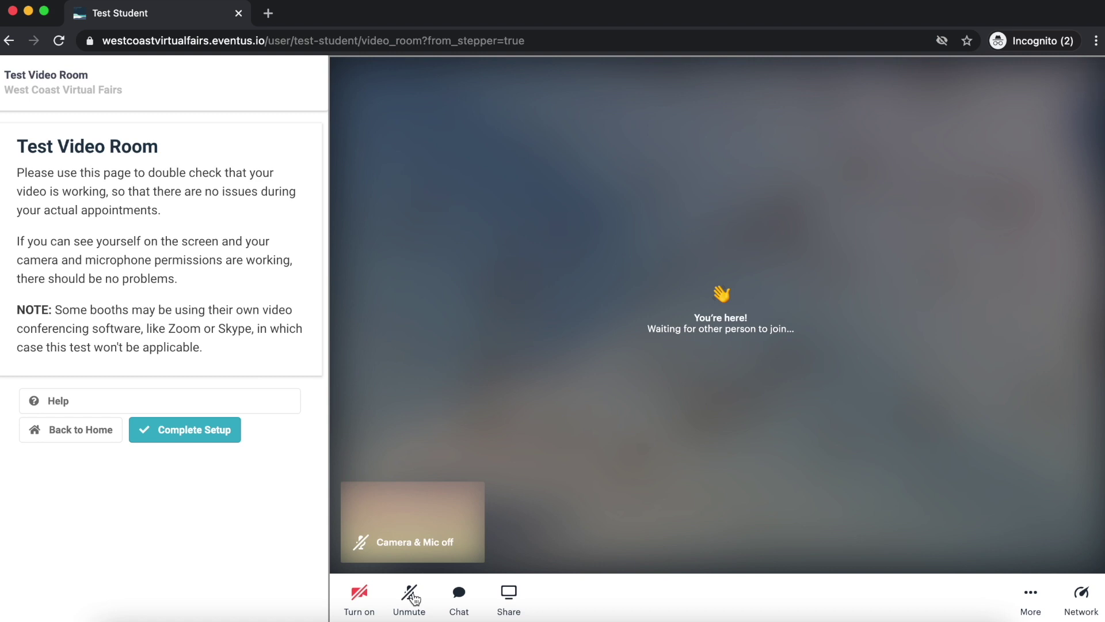
{"action": "left_click", "coordinate": [459, 593]}
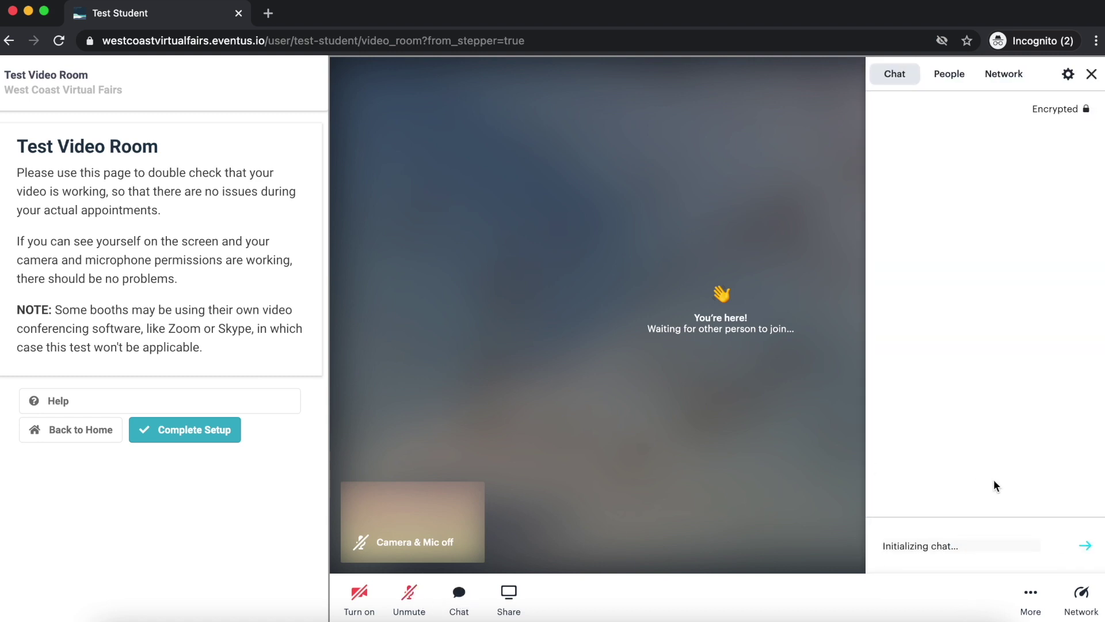
{"action": "left_click", "coordinate": [1031, 579]}
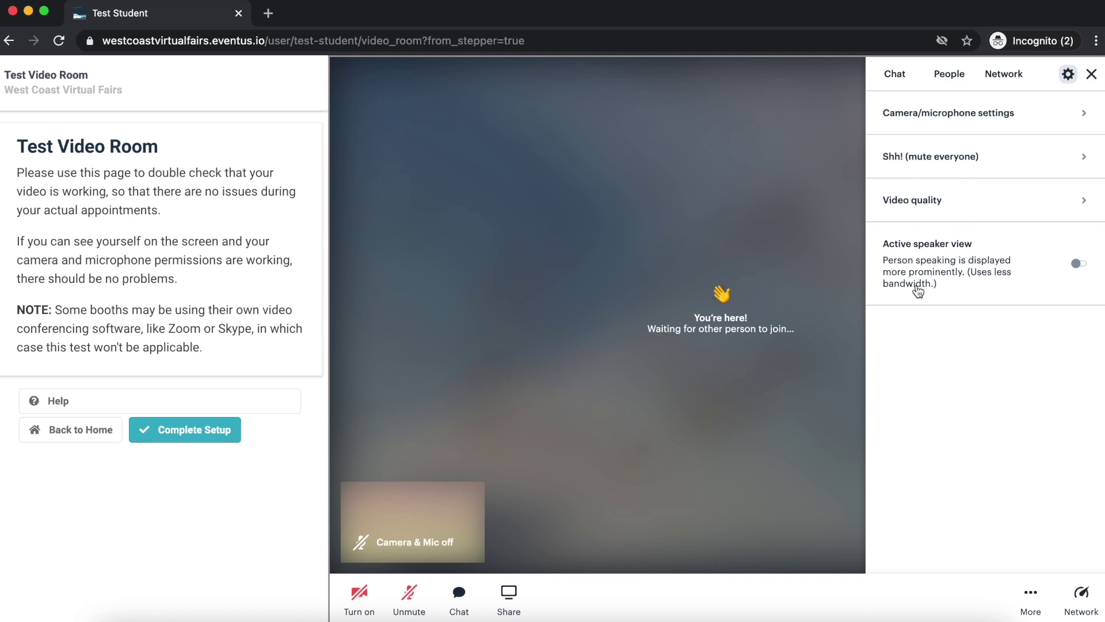
{"action": "left_click", "coordinate": [192, 439]}
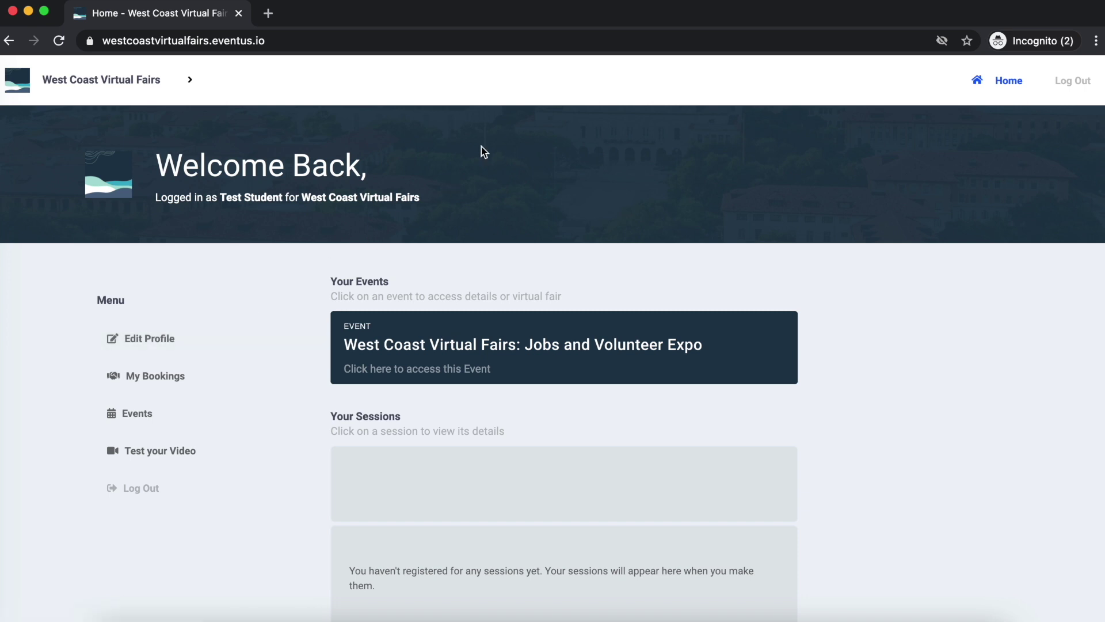
Open the Jobs and Volunteer Expo event and browse the sections of its Resource and Career Coaching guide.
{"action": "left_click", "coordinate": [633, 367]}
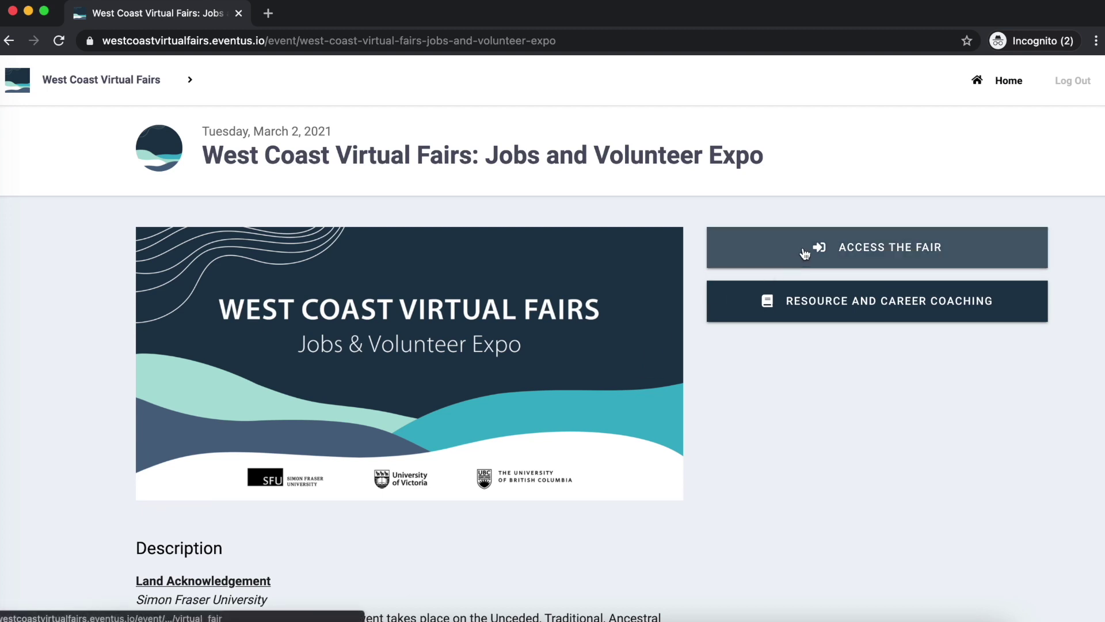
{"action": "left_click", "coordinate": [816, 305]}
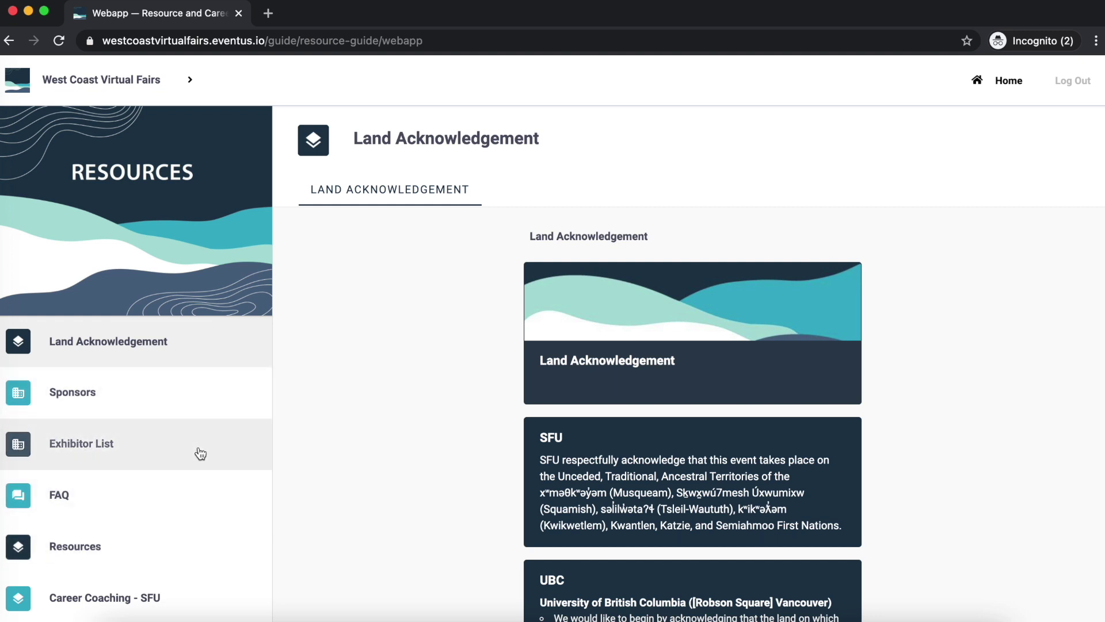
{"action": "scroll", "coordinate": [189, 504], "scroll_direction": "down", "scroll_amount": 3}
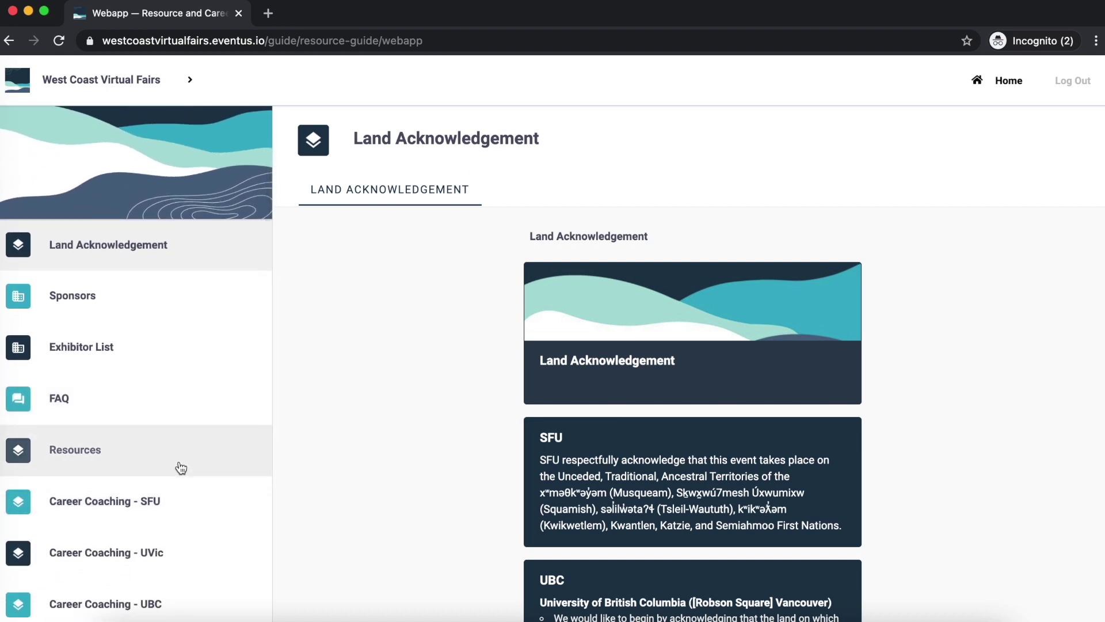
{"action": "scroll", "coordinate": [181, 578], "scroll_direction": "down", "scroll_amount": 1}
{"action": "scroll", "coordinate": [181, 578], "scroll_direction": "down", "scroll_amount": 5}
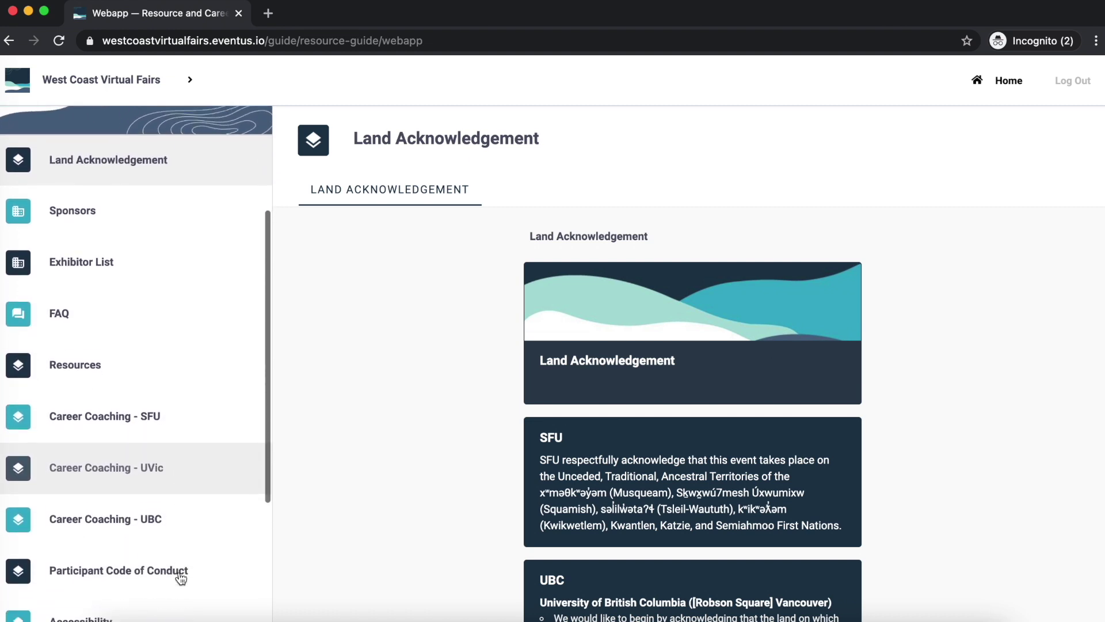
{"action": "scroll", "coordinate": [181, 579], "scroll_direction": "down", "scroll_amount": 3}
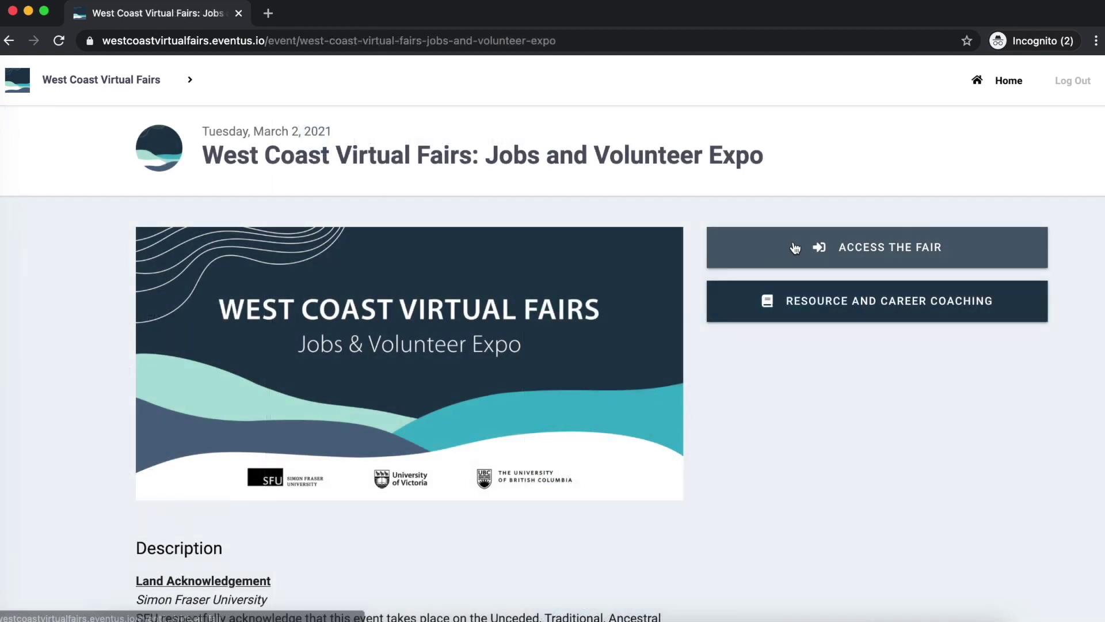
Access the virtual fair and read through the full booth information of Test Booth 10.
{"action": "left_click", "coordinate": [795, 247]}
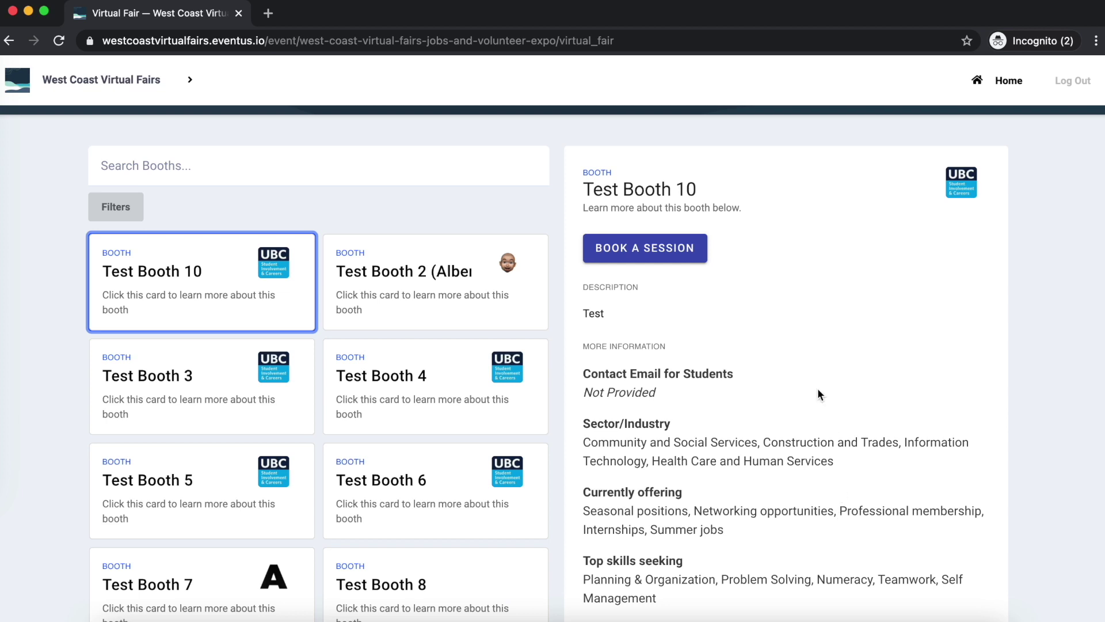
{"action": "scroll", "coordinate": [777, 361], "scroll_direction": "down", "scroll_amount": 3}
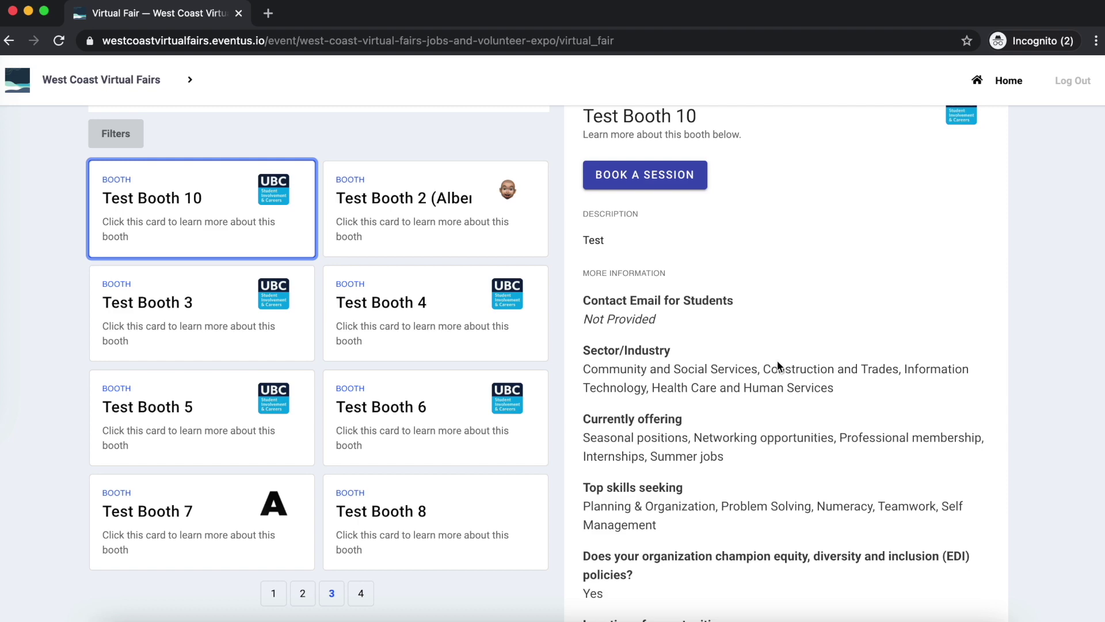
{"action": "scroll", "coordinate": [778, 362], "scroll_direction": "down", "scroll_amount": 2}
{"action": "scroll", "coordinate": [777, 366], "scroll_direction": "down", "scroll_amount": 1}
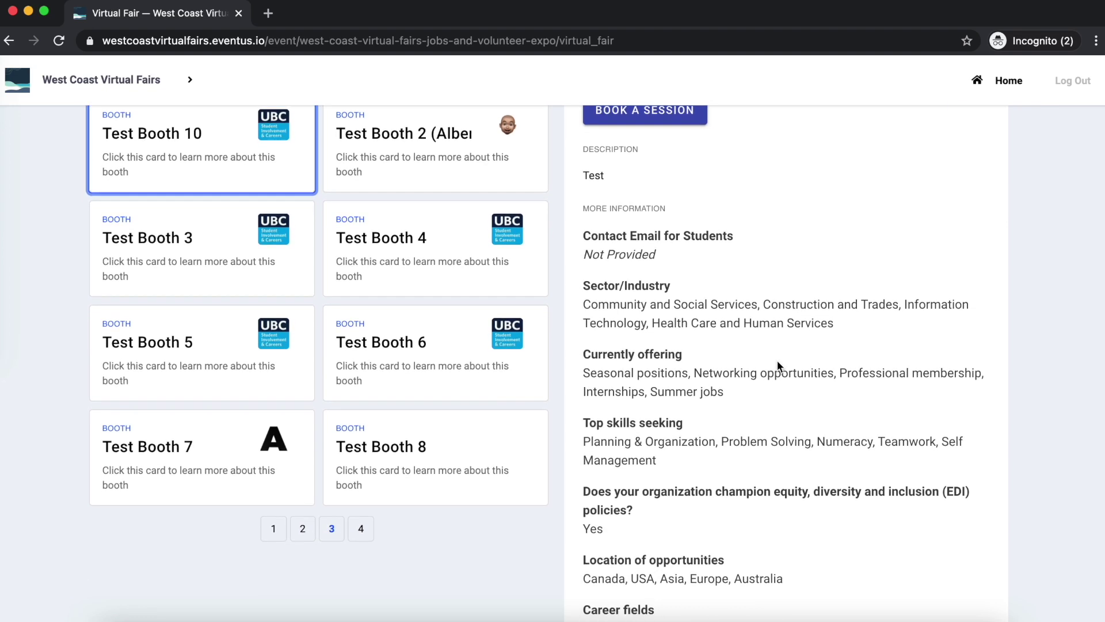
{"action": "scroll", "coordinate": [777, 363], "scroll_direction": "down", "scroll_amount": 2}
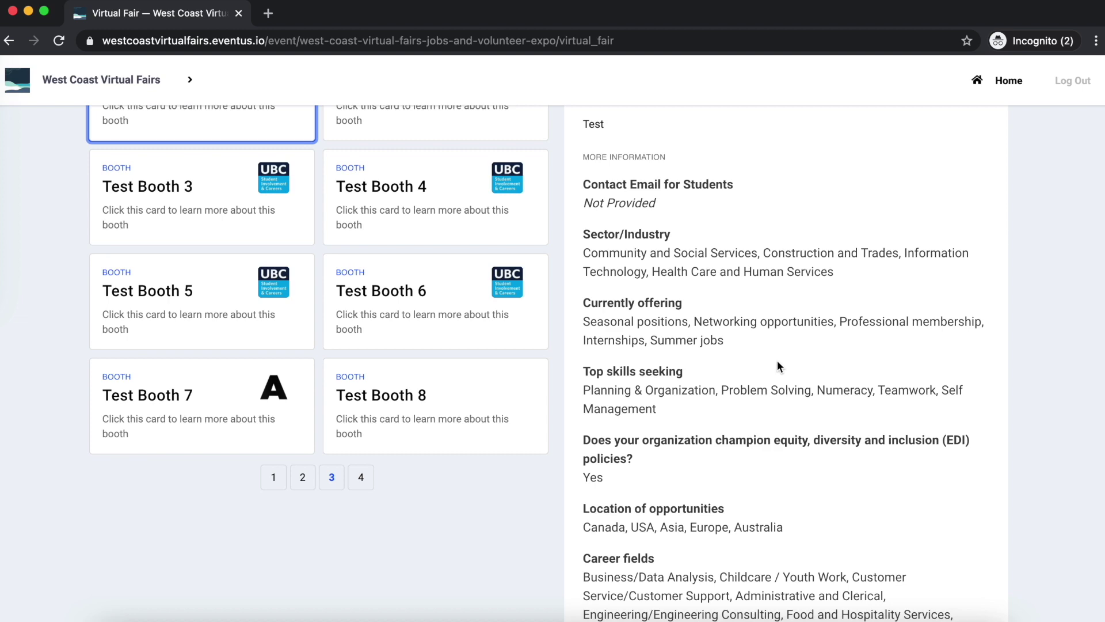
{"action": "scroll", "coordinate": [777, 362], "scroll_direction": "down", "scroll_amount": 1}
{"action": "scroll", "coordinate": [778, 361], "scroll_direction": "down", "scroll_amount": 2}
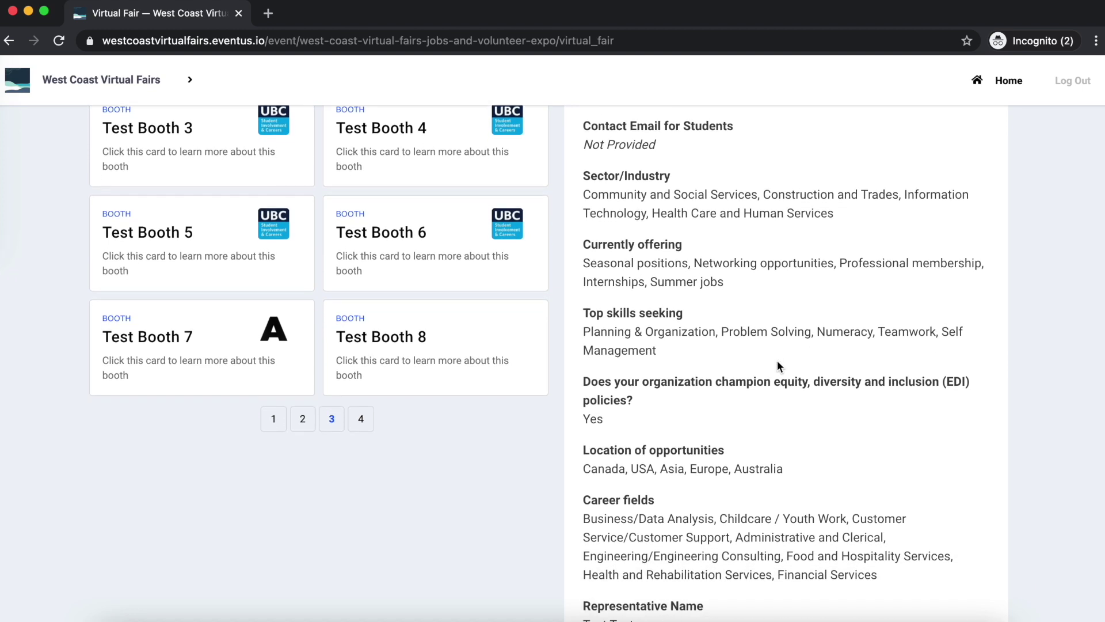
{"action": "scroll", "coordinate": [777, 361], "scroll_direction": "down", "scroll_amount": 2}
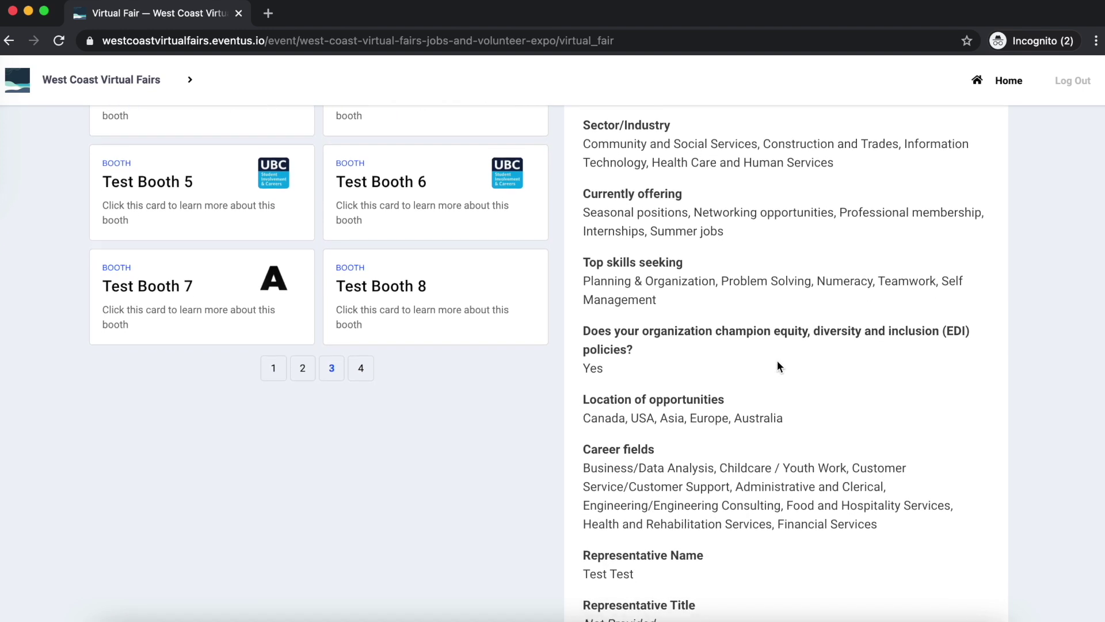
{"action": "scroll", "coordinate": [778, 361], "scroll_direction": "down", "scroll_amount": 5}
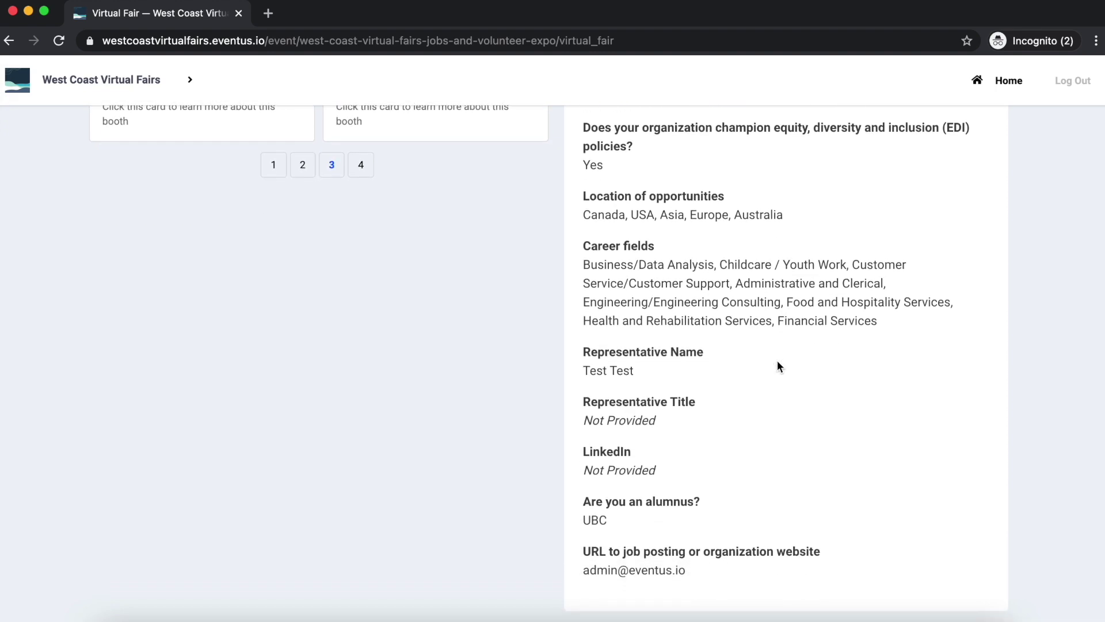
{"action": "scroll", "coordinate": [777, 366], "scroll_direction": "up", "scroll_amount": 10}
{"action": "scroll", "coordinate": [777, 367], "scroll_direction": "up", "scroll_amount": 6}
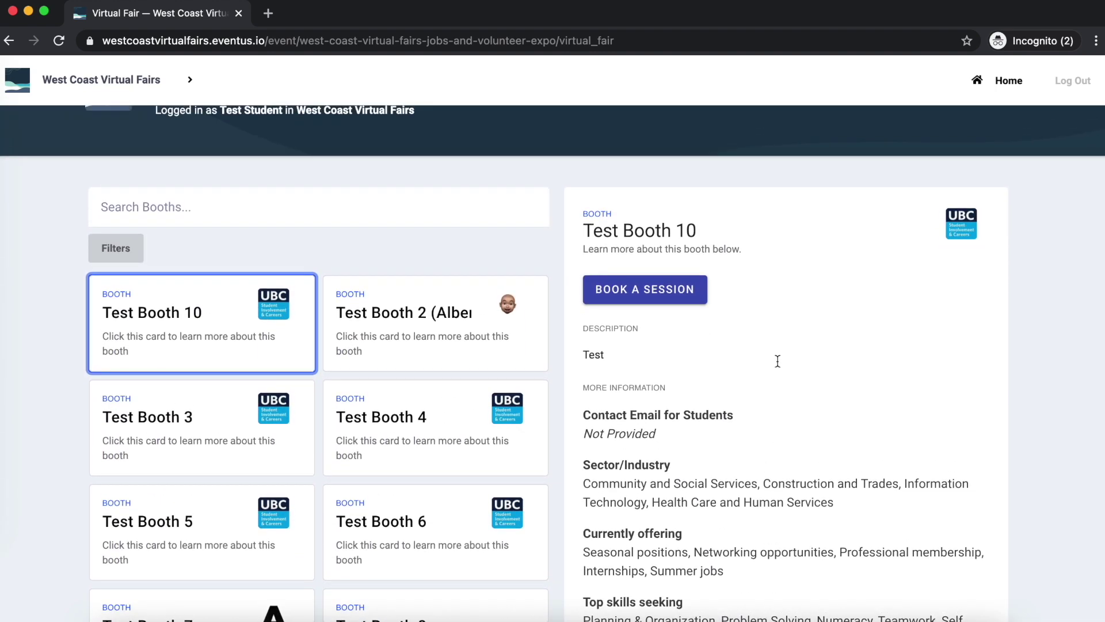
Examine the booth filter options, including Currently offering and Sector/Industry.
{"action": "left_click", "coordinate": [127, 257]}
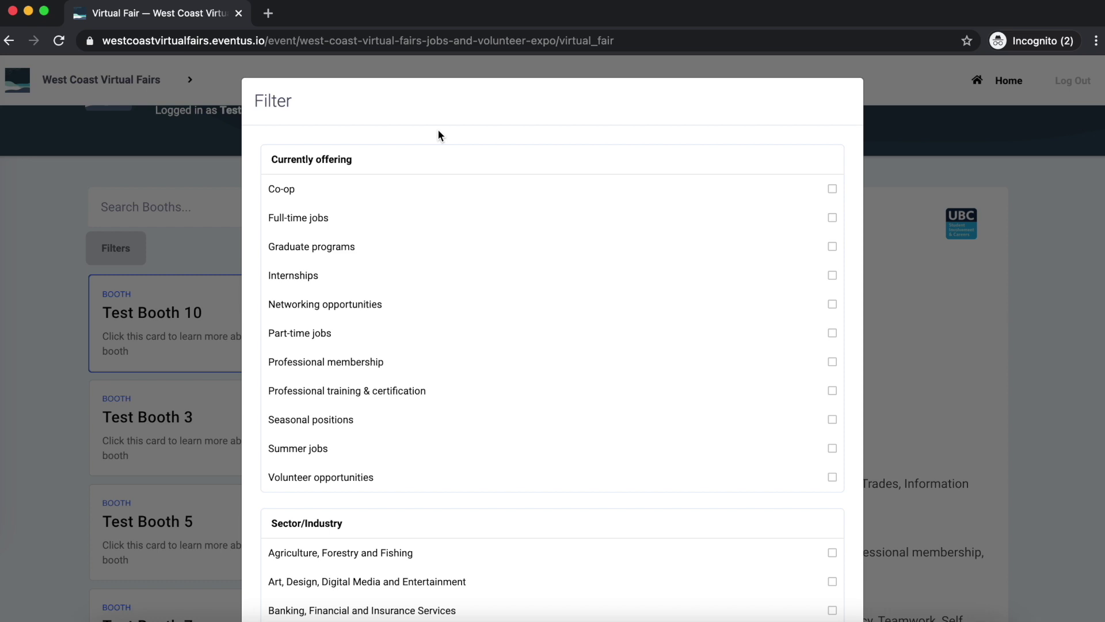
{"action": "scroll", "coordinate": [462, 375], "scroll_direction": "down", "scroll_amount": 1}
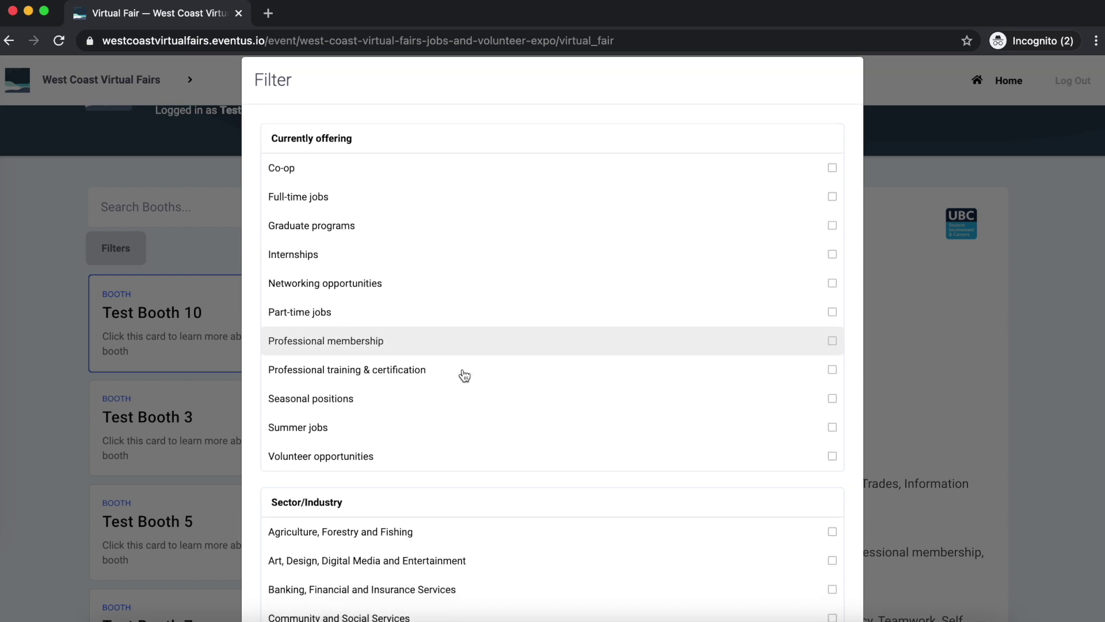
{"action": "scroll", "coordinate": [465, 375], "scroll_direction": "down", "scroll_amount": 3}
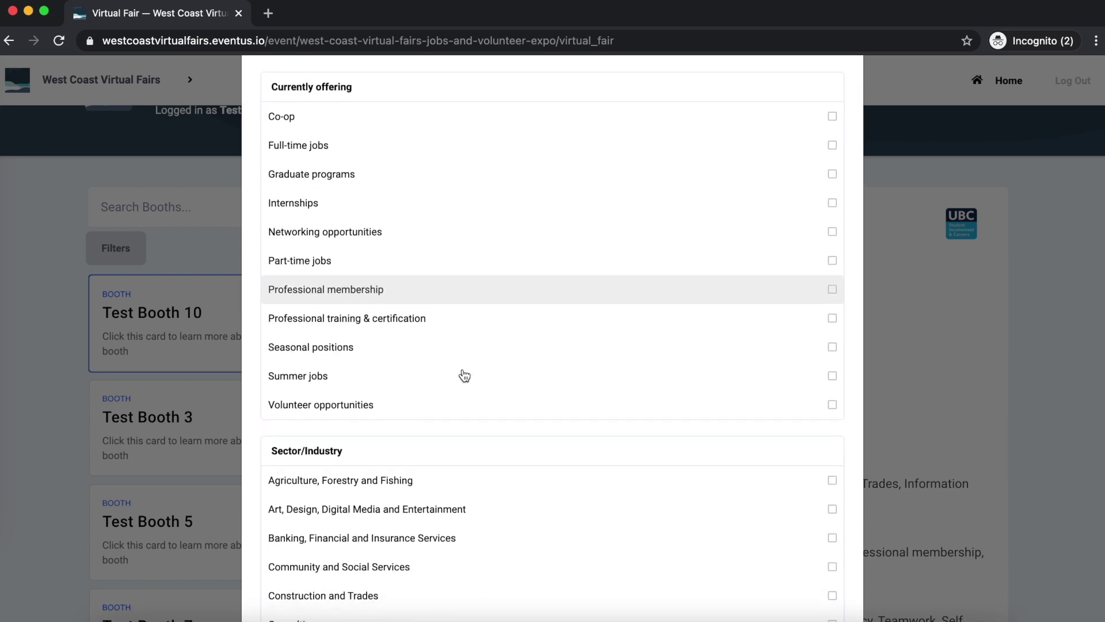
{"action": "scroll", "coordinate": [464, 376], "scroll_direction": "down", "scroll_amount": 4}
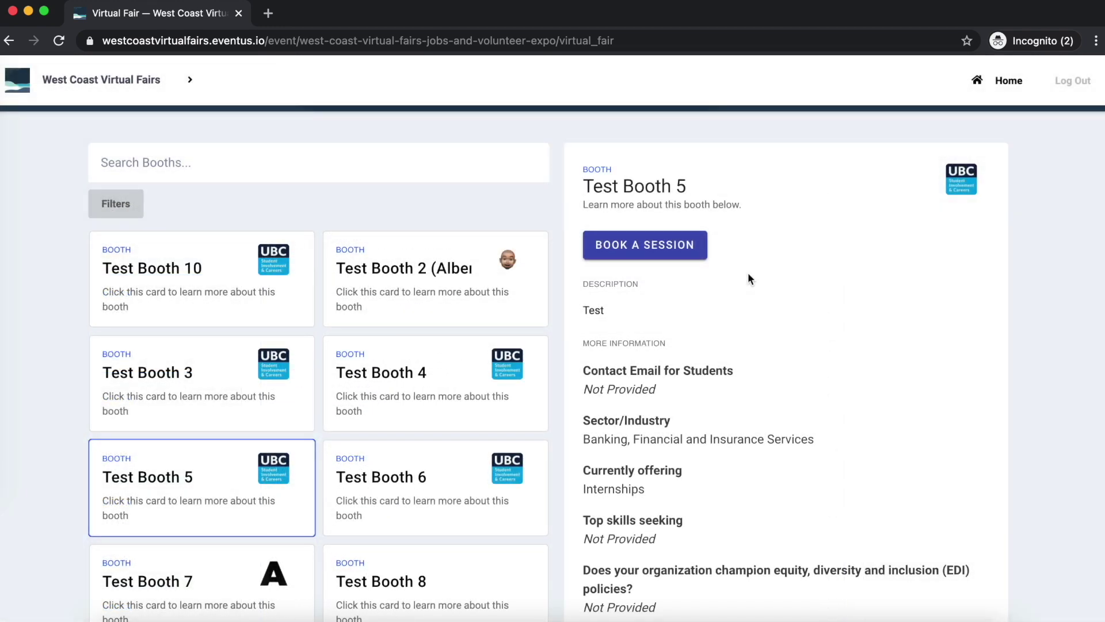
Reserve the 11:15 1-on-1 session with Test Booth 5 on Mar 2, 2021.
{"action": "left_click", "coordinate": [670, 253]}
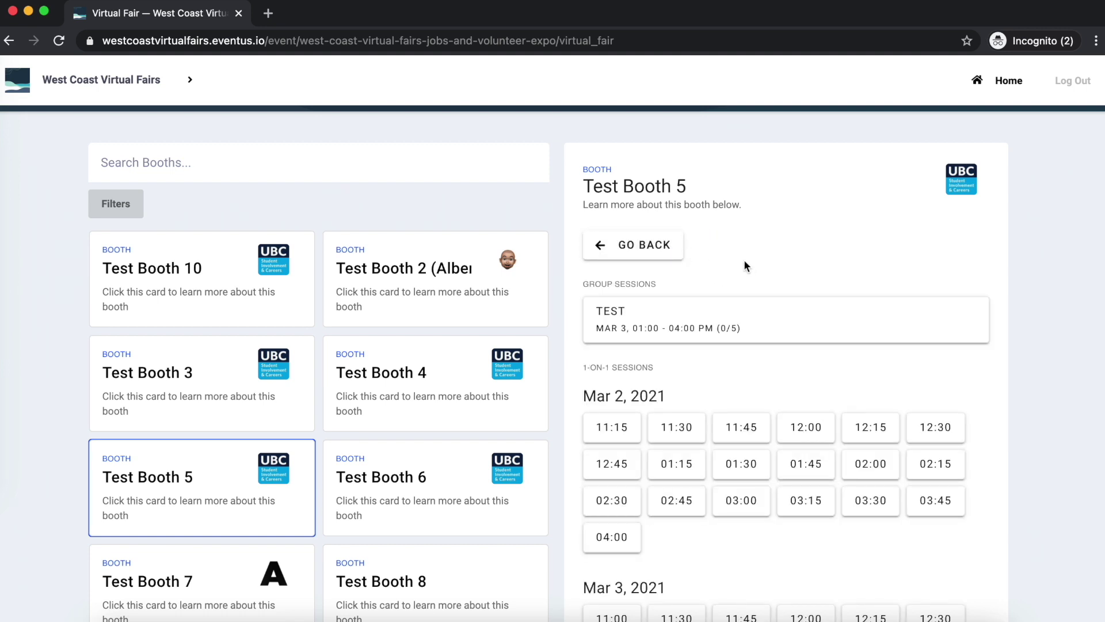
{"action": "scroll", "coordinate": [747, 265], "scroll_direction": "down", "scroll_amount": 3}
{"action": "scroll", "coordinate": [748, 269], "scroll_direction": "down", "scroll_amount": 3}
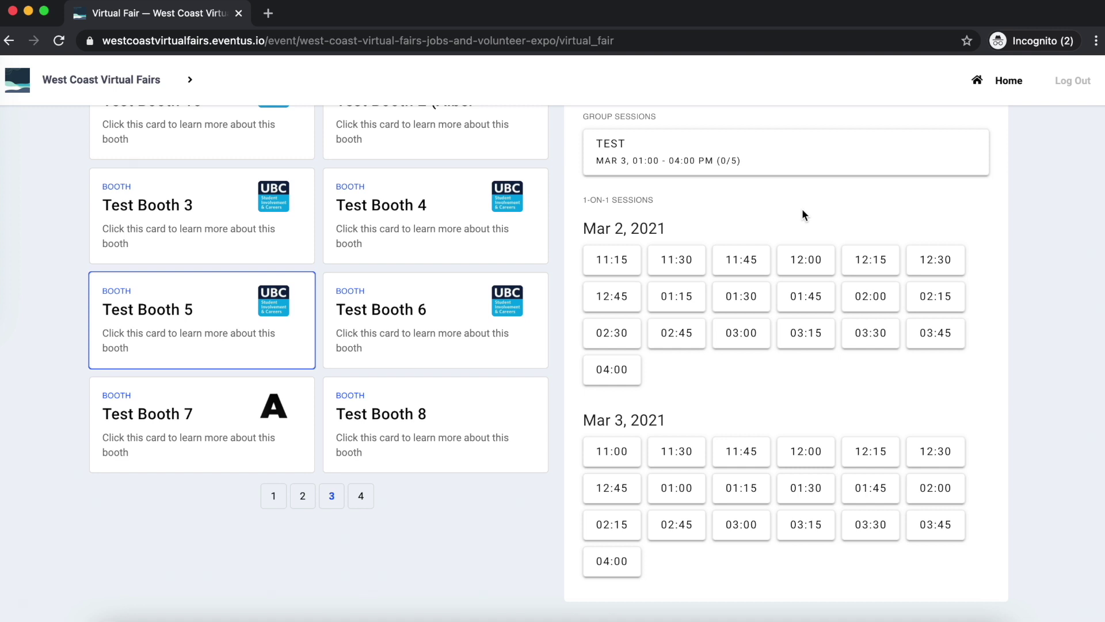
{"action": "left_click", "coordinate": [622, 265]}
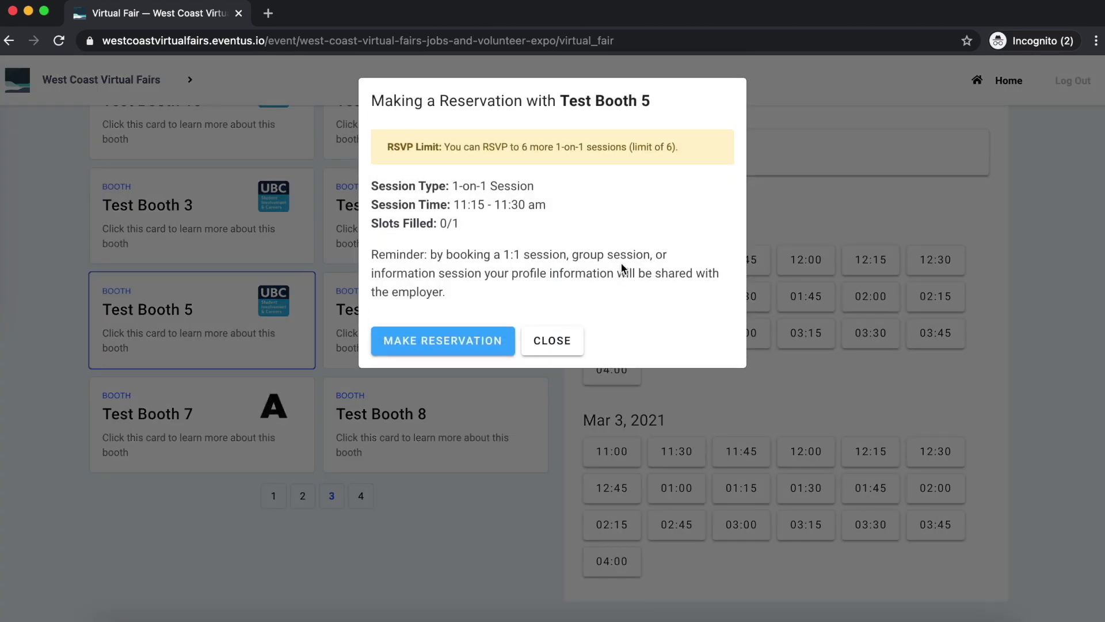
{"action": "left_click", "coordinate": [480, 342]}
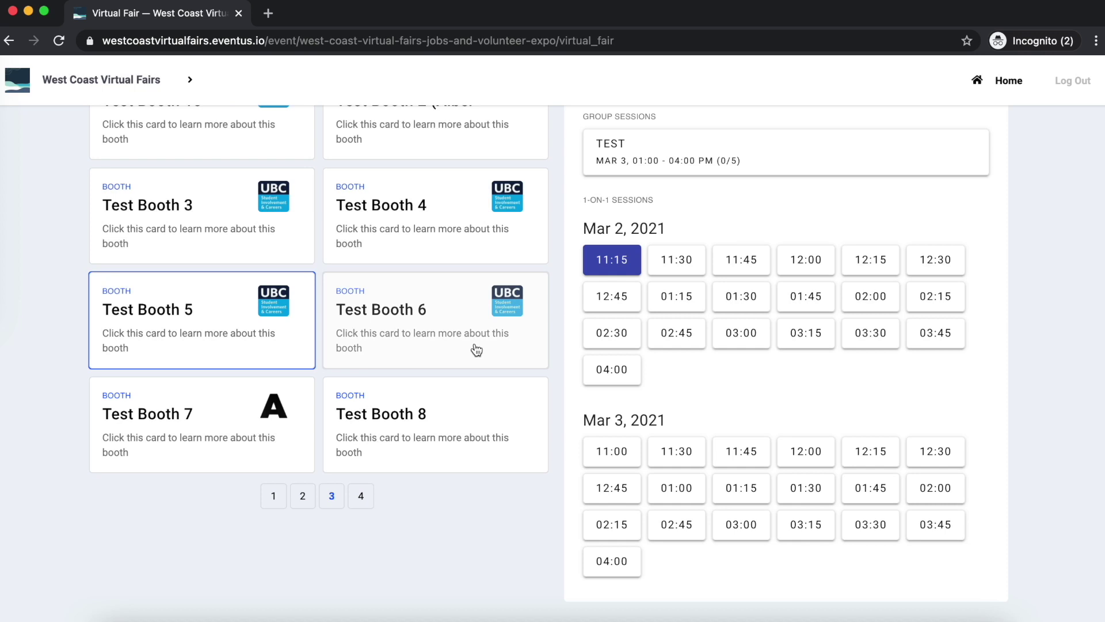
Reserve a place in Test Booth 5's group session named Test on Mar 3, 01:00 - 04:00 PM.
{"action": "scroll", "coordinate": [658, 196], "scroll_direction": "up", "scroll_amount": 3}
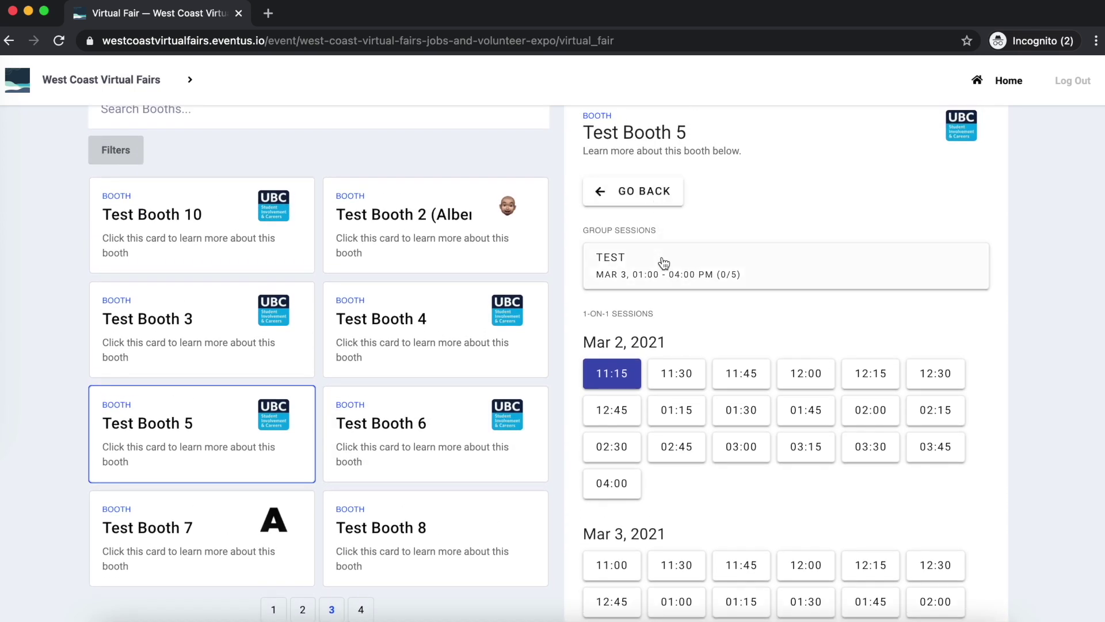
{"action": "left_click", "coordinate": [663, 261]}
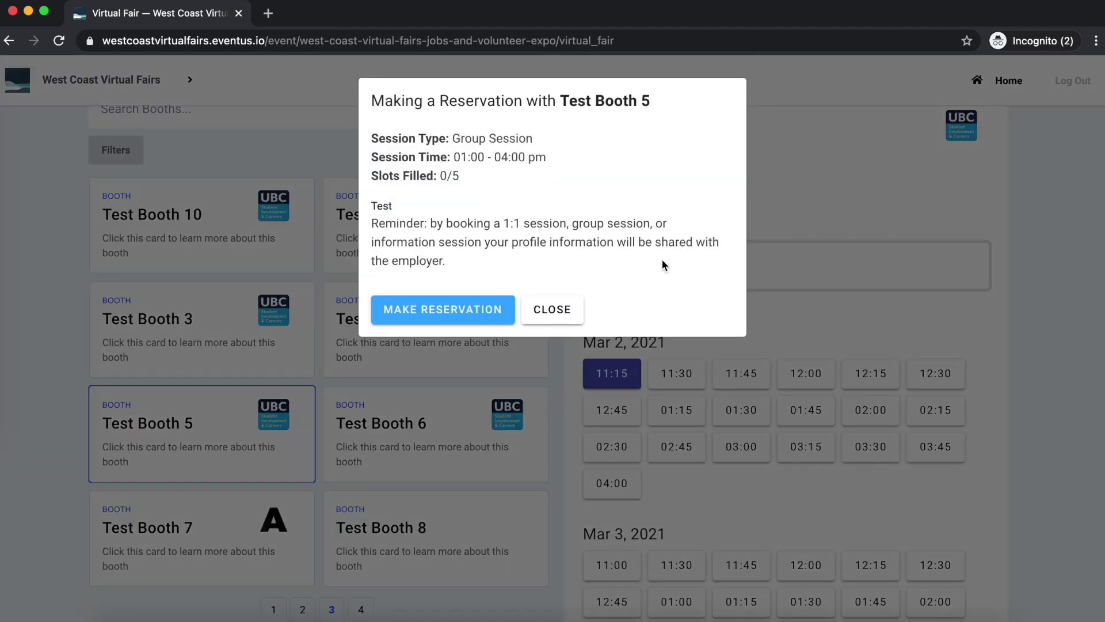
{"action": "left_click", "coordinate": [471, 326]}
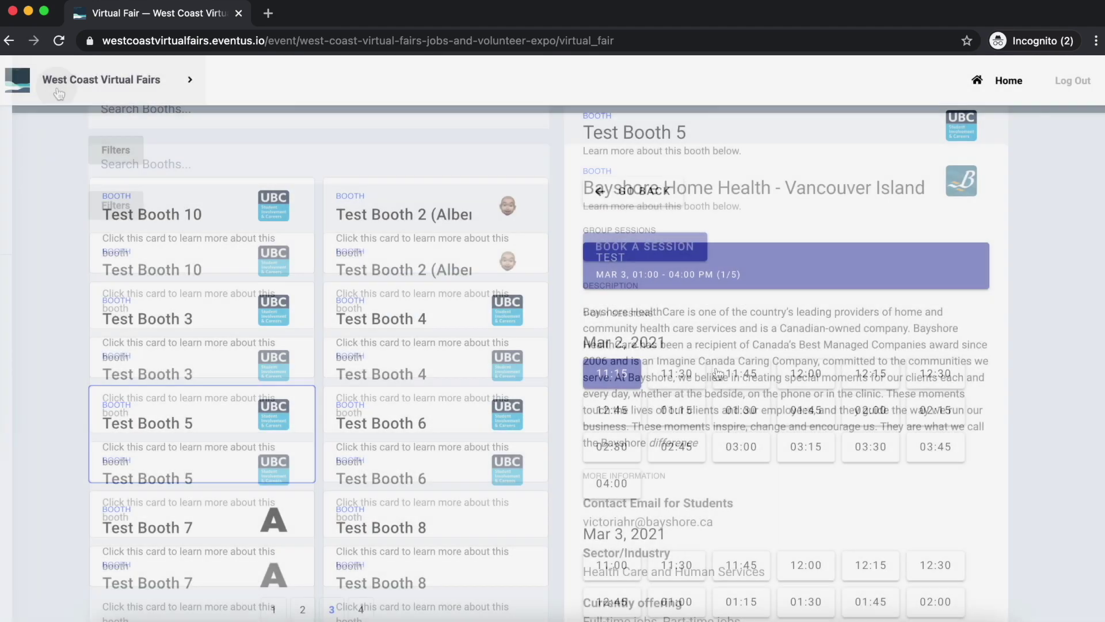
Go to My Bookings and cancel the 1-on-1 reservation with Test Booth 5 for Tuesday, March 2 at 11:15 am.
{"action": "mouse_move", "coordinate": [79, 95]}
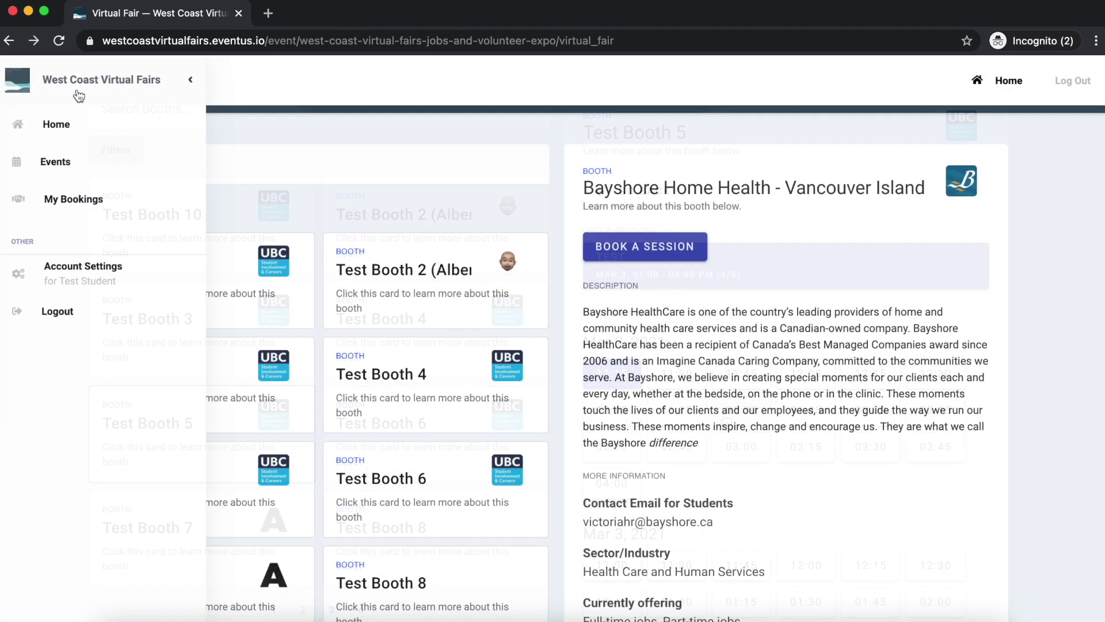
{"action": "left_click", "coordinate": [98, 201]}
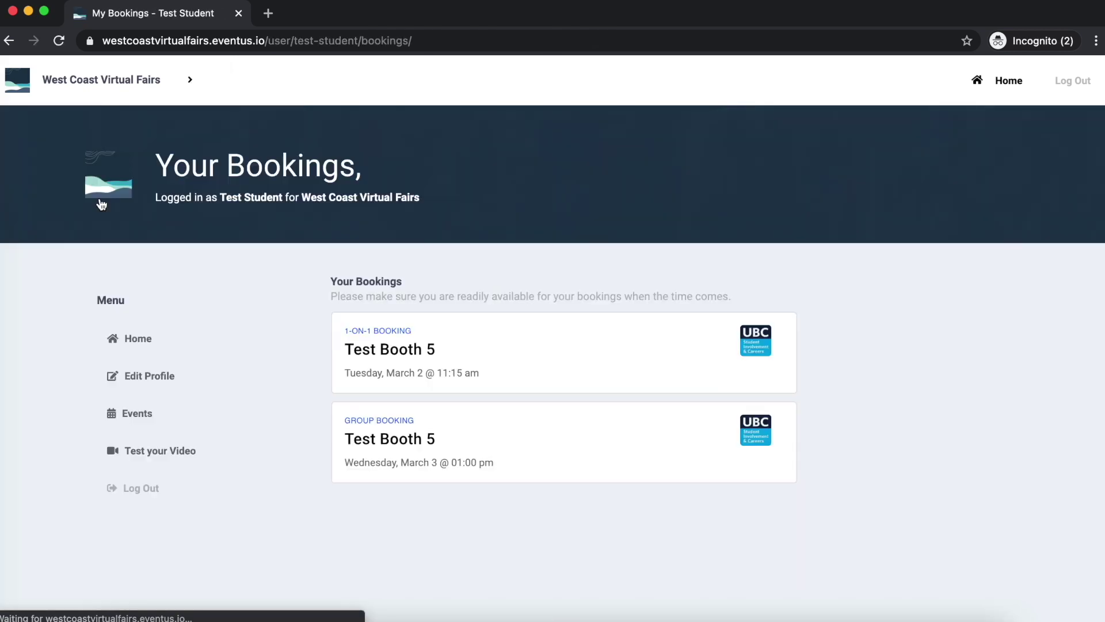
{"action": "scroll", "coordinate": [253, 385], "scroll_direction": "down", "scroll_amount": 2}
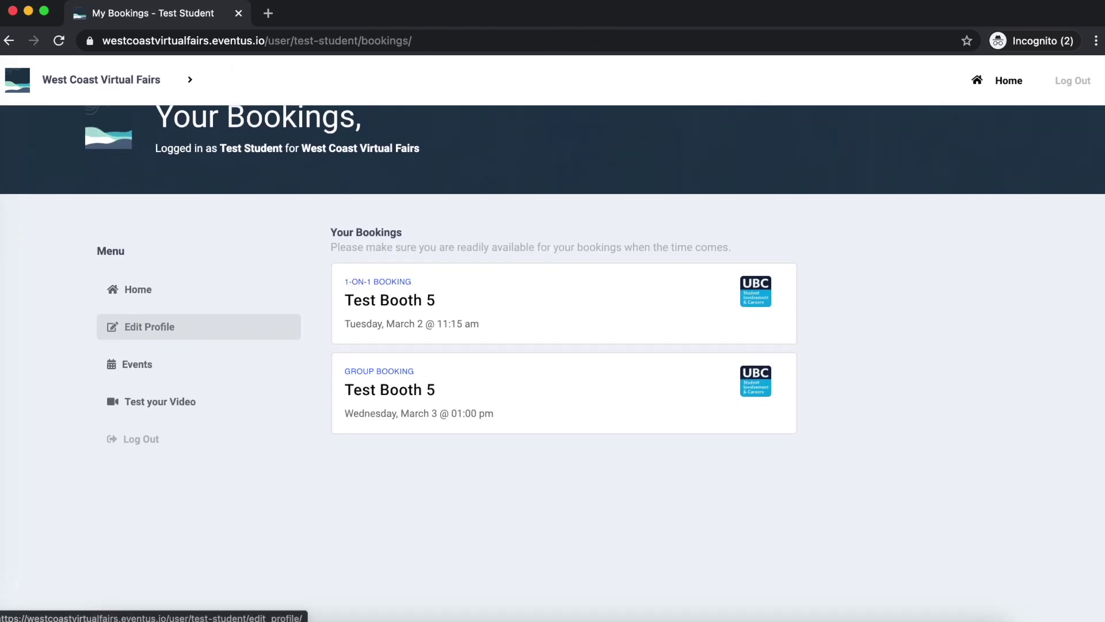
{"action": "scroll", "coordinate": [349, 509], "scroll_direction": "down", "scroll_amount": 1}
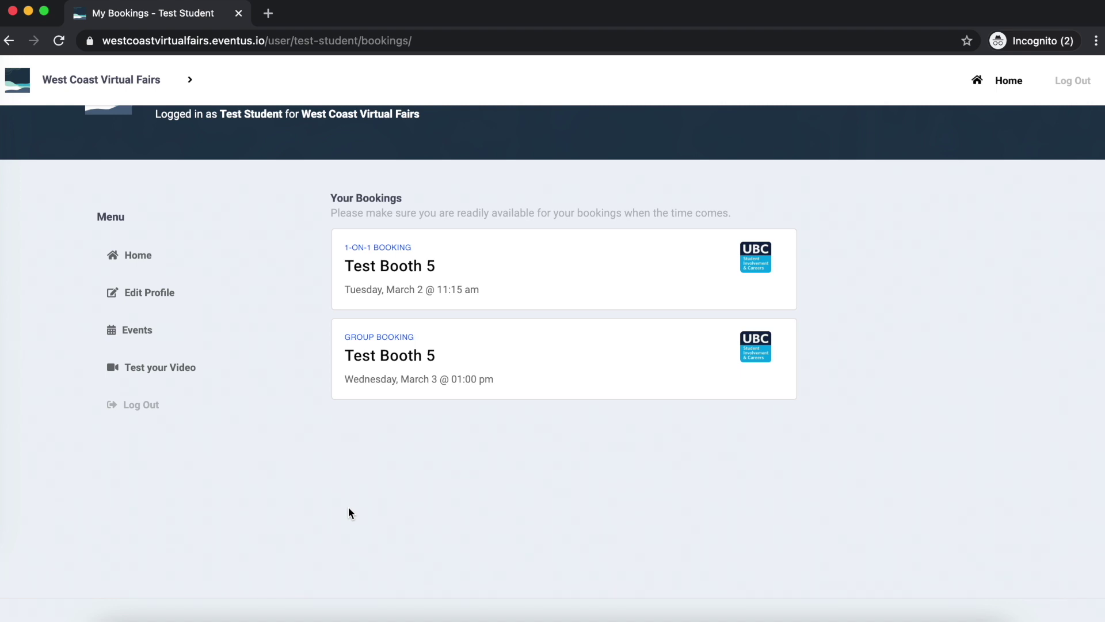
{"action": "scroll", "coordinate": [790, 506], "scroll_direction": "down", "scroll_amount": 1}
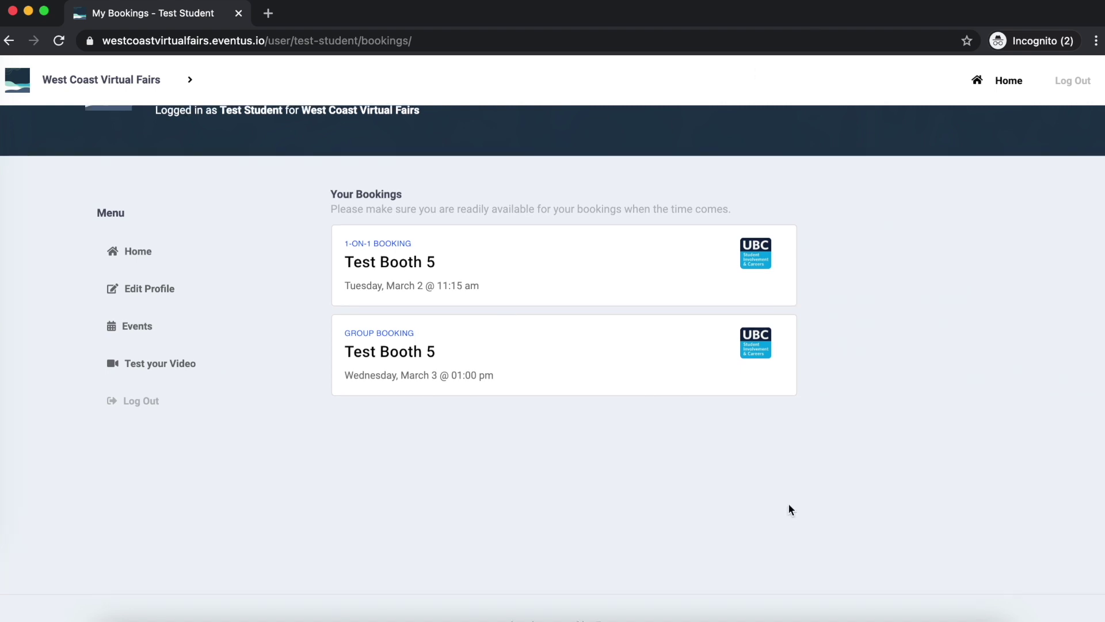
{"action": "left_click", "coordinate": [724, 248]}
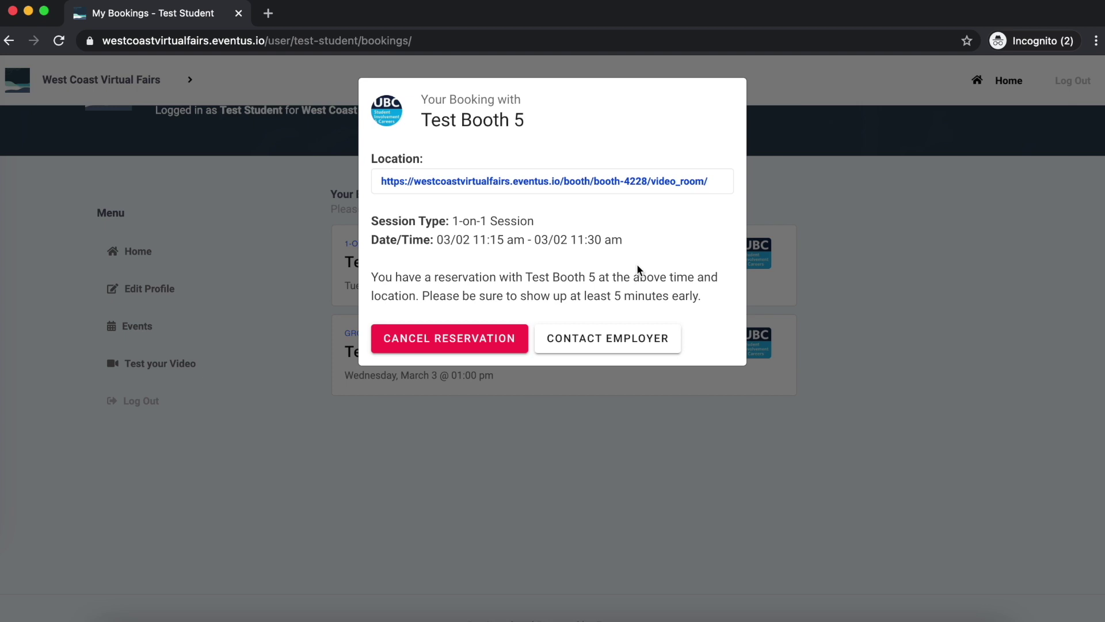
{"action": "left_click", "coordinate": [507, 346]}
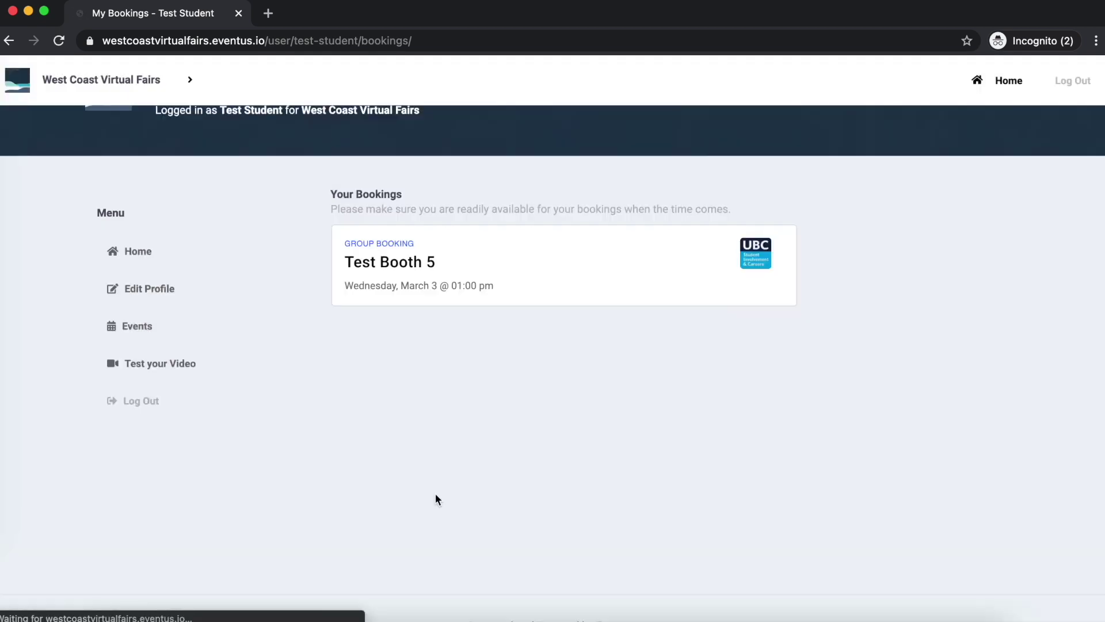